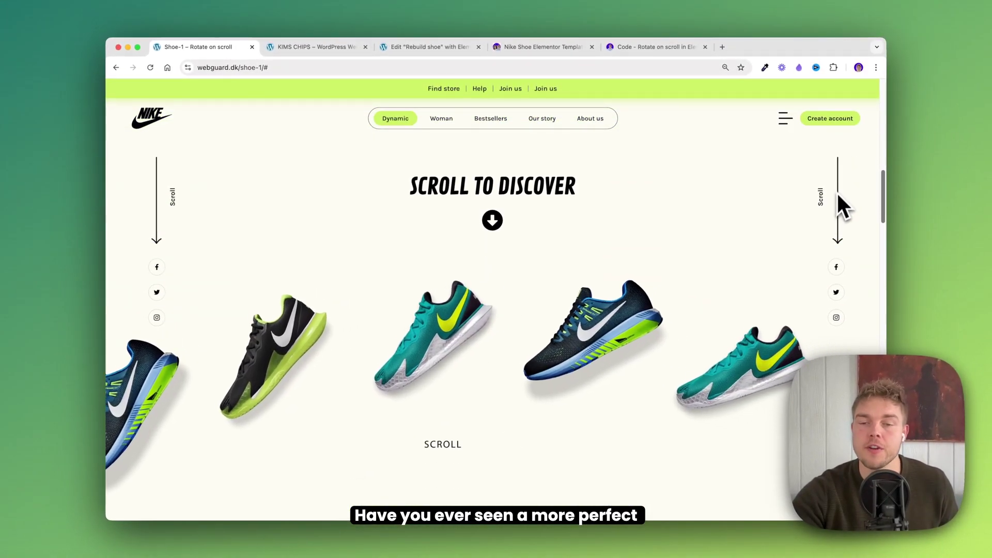
Scroll the Nike shoe demo page to show the carousel rotating, then switch to the KIMS CHIPS page.
scroll(838, 194, "down", 10)
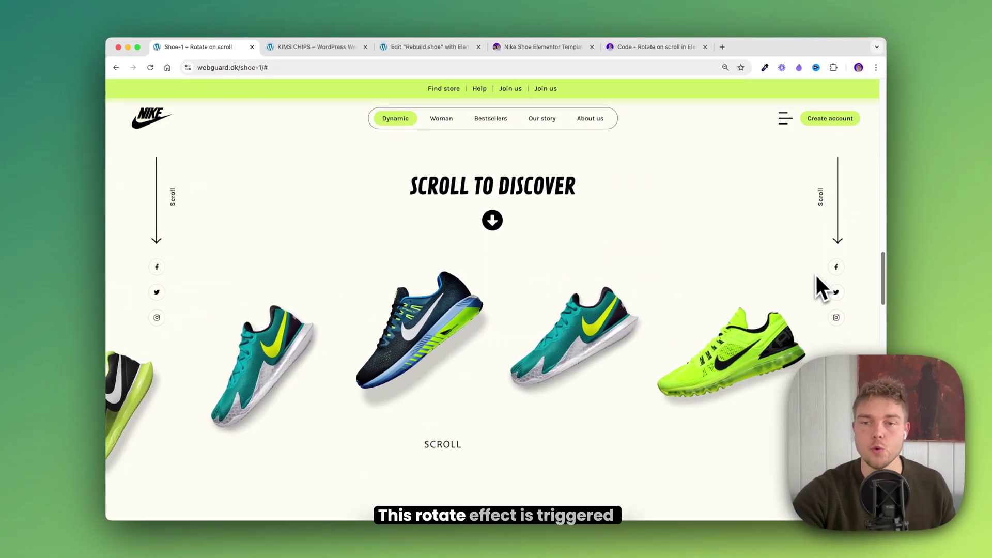
scroll(817, 276, "down", 8)
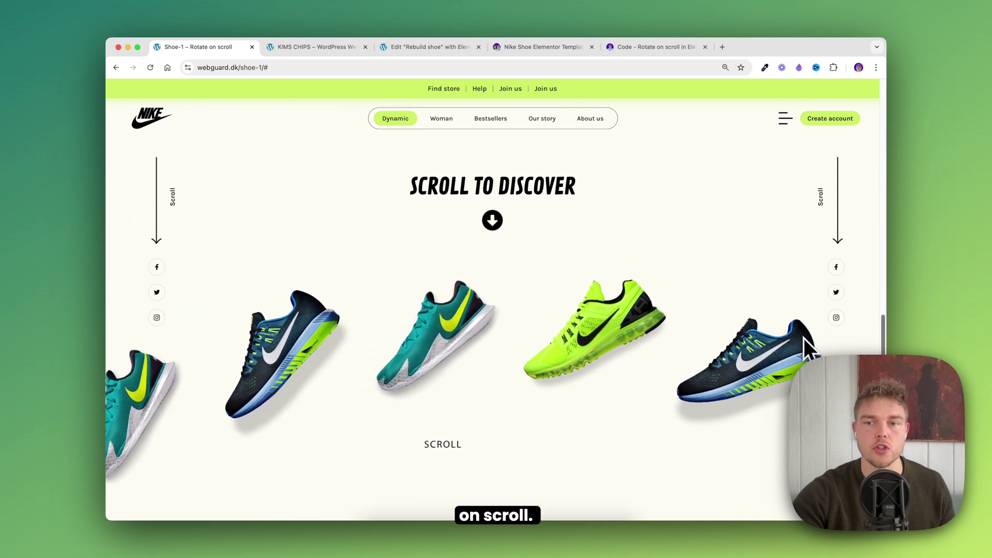
scroll(799, 341, "up", 5)
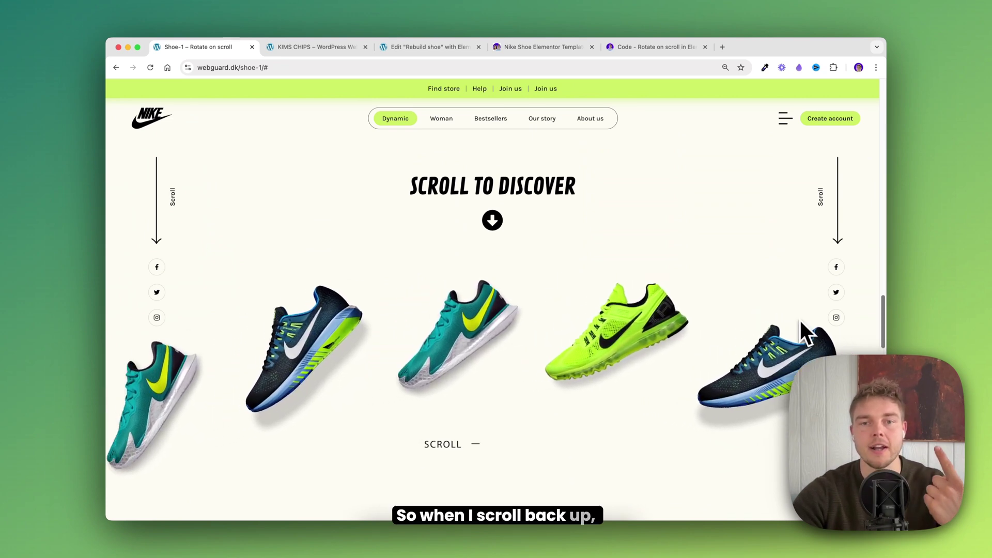
scroll(800, 320, "up", 8)
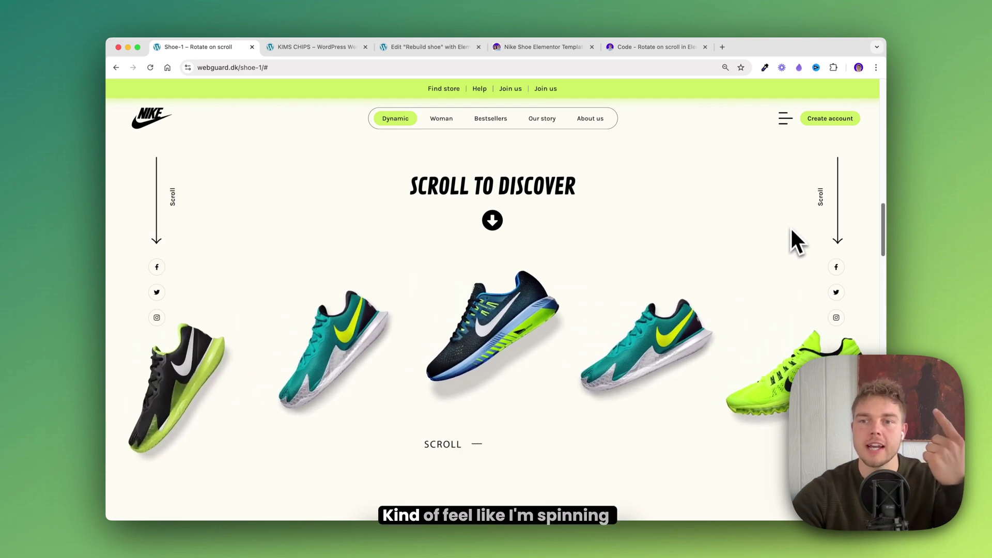
scroll(793, 243, "down", 3)
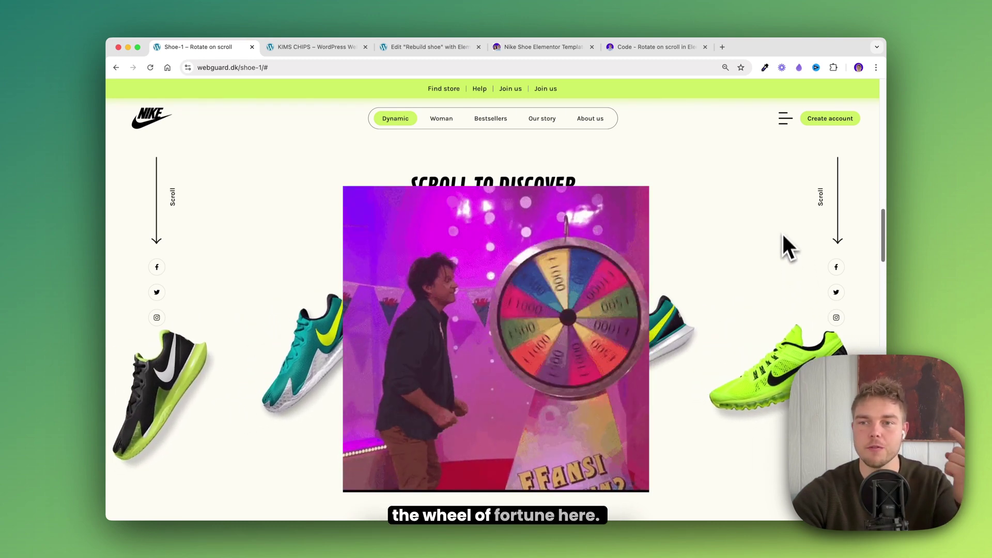
scroll(783, 243, "down", 5)
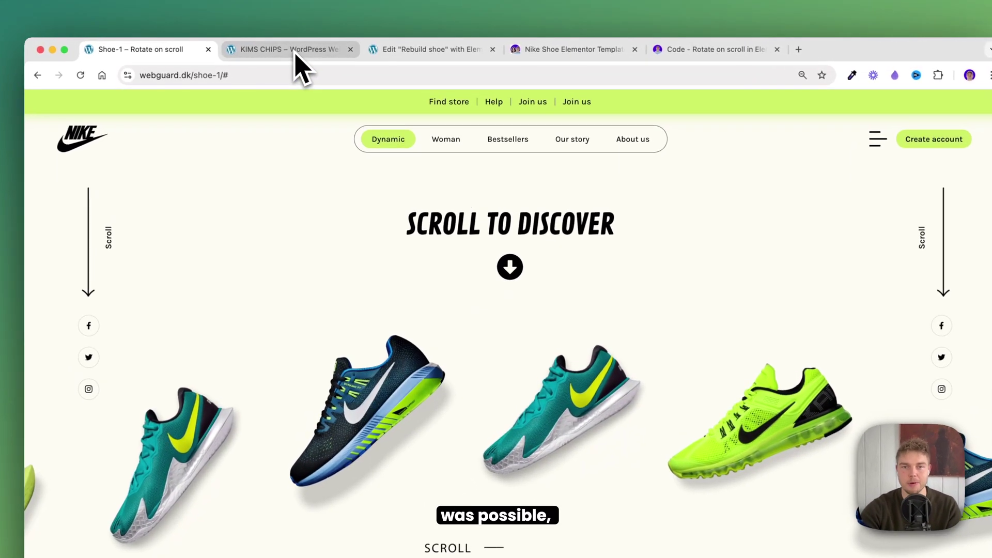
left_click(316, 47)
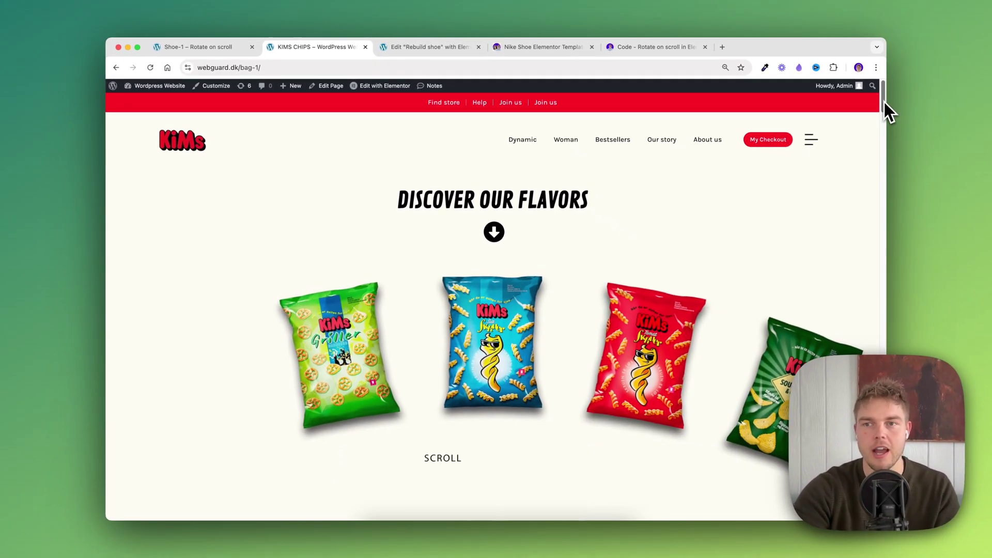
Scroll through the chips page and view the Nike shoe page in the iPhone 12 Pro mobile preview.
left_click_drag(884, 102, 858, 246)
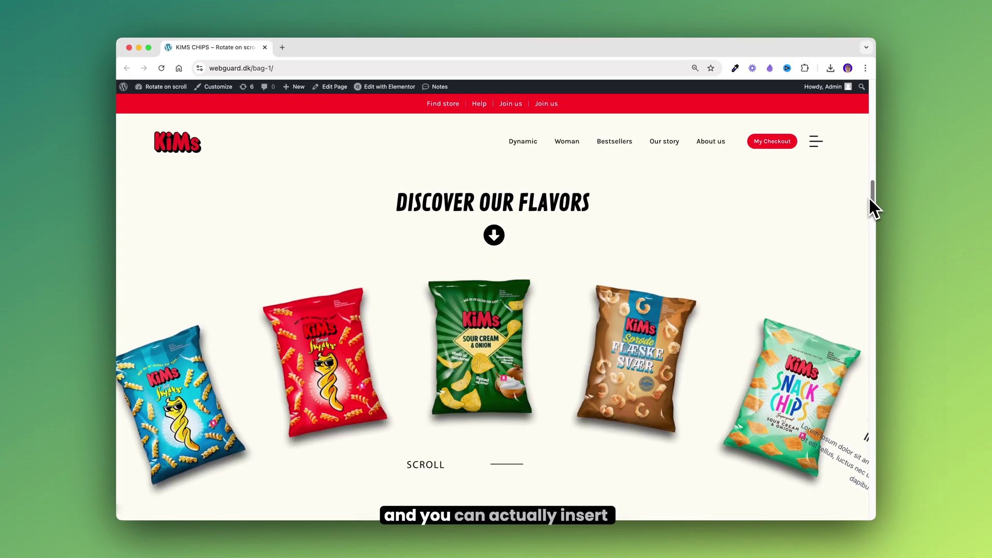
left_click_drag(868, 196, 871, 244)
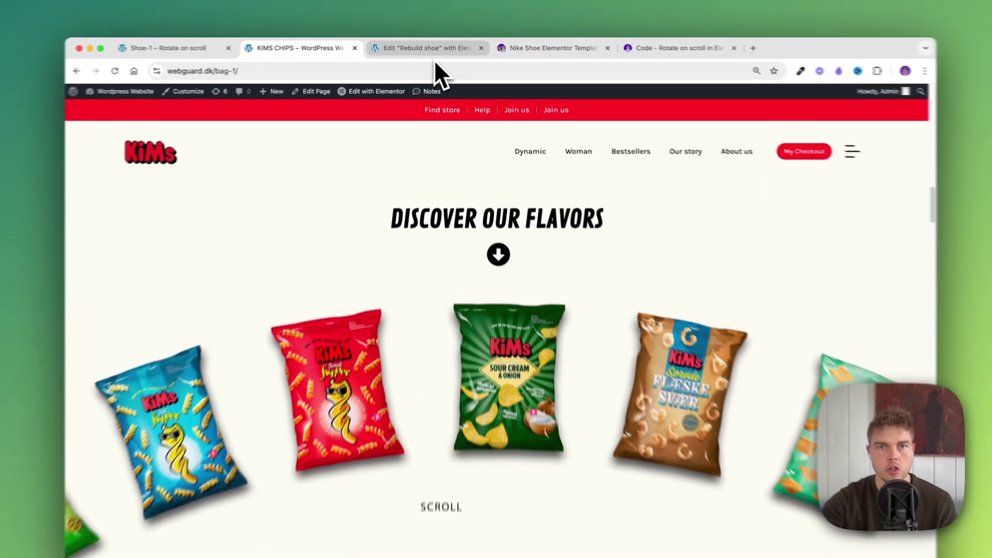
left_click(424, 49)
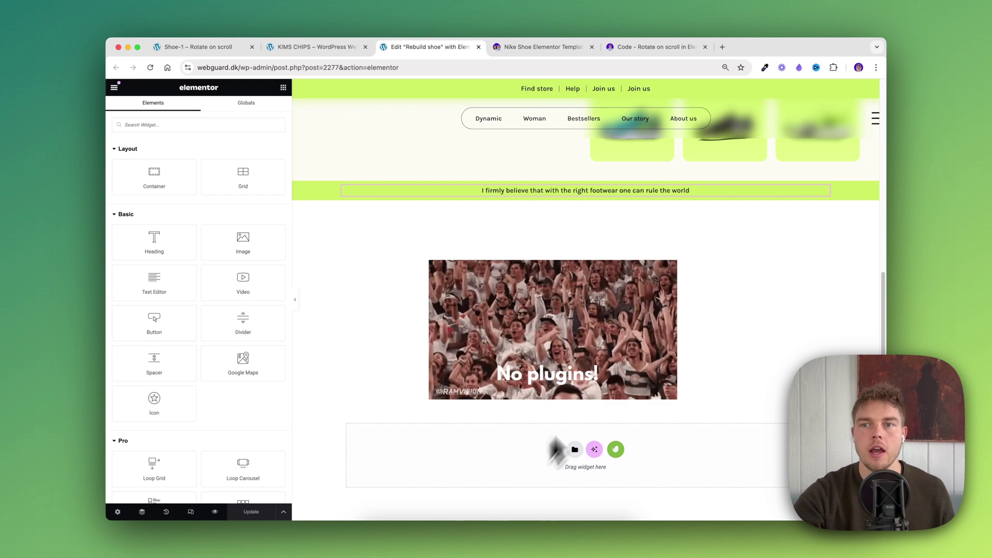
left_click_drag(887, 296, 858, 328)
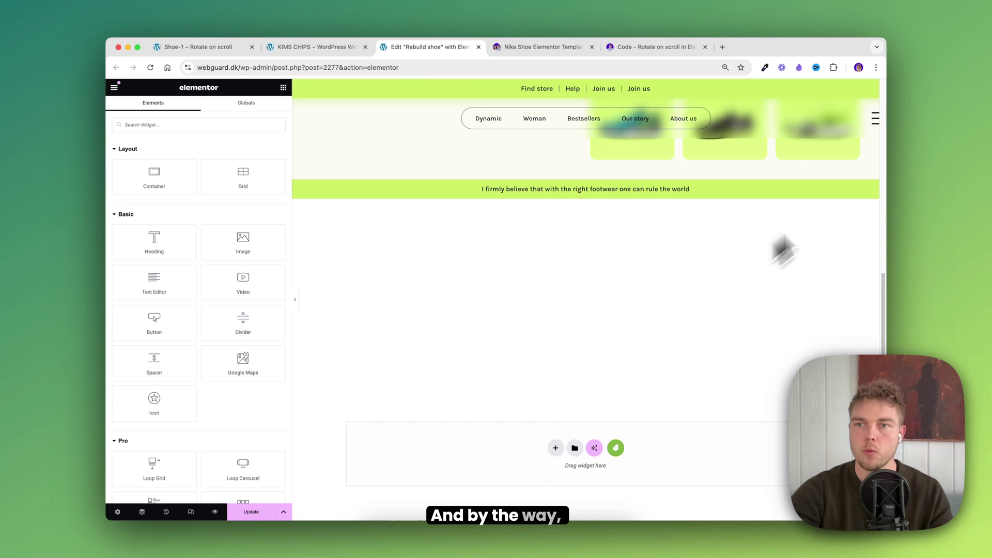
left_click_drag(783, 251, 472, 211)
key("space")
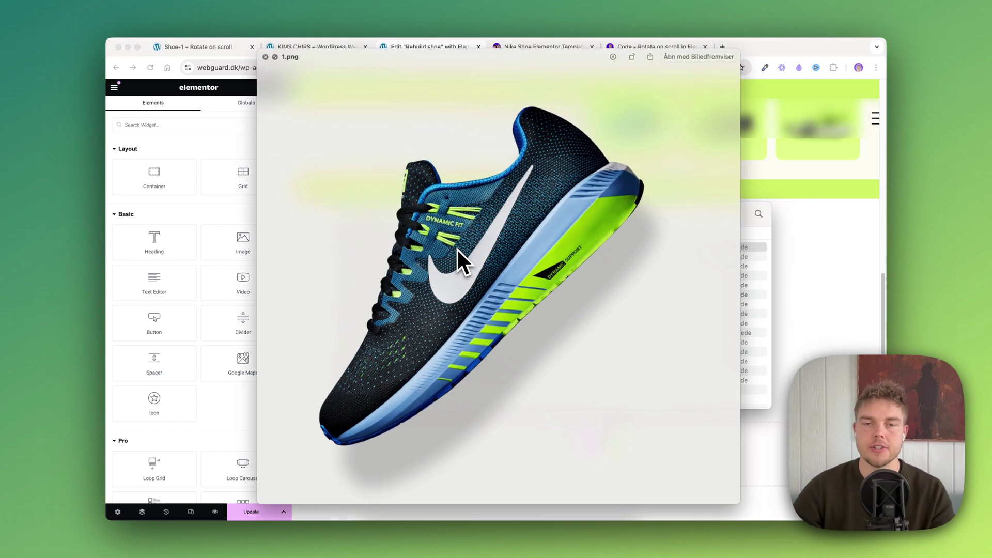
key("Down")
key("Down")
key("Down")
key("Down")
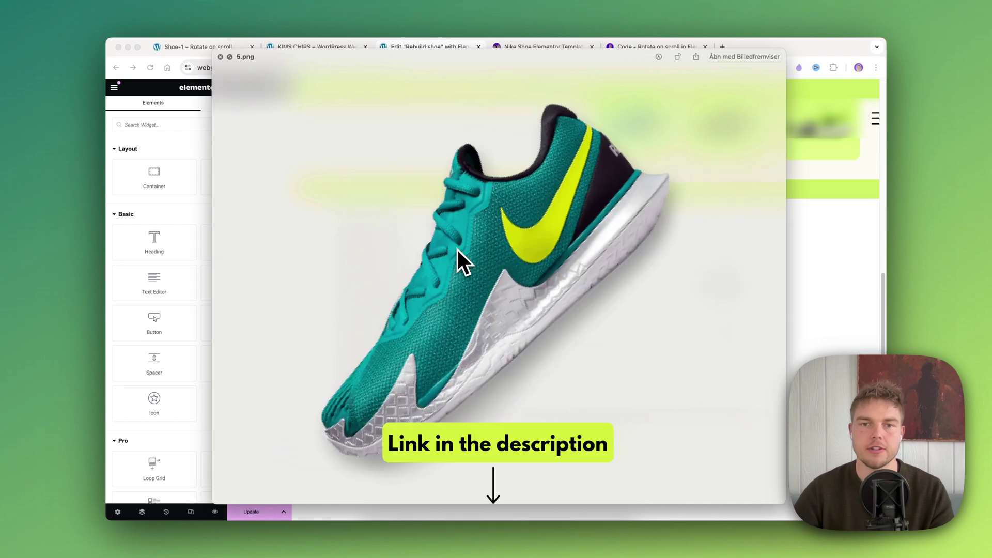
key("Down")
key("space")
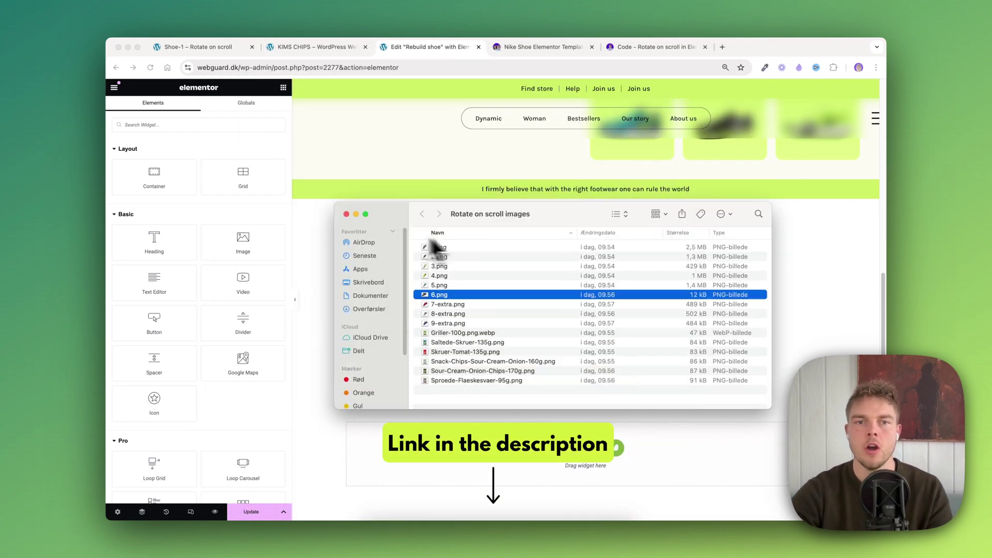
left_click(347, 215)
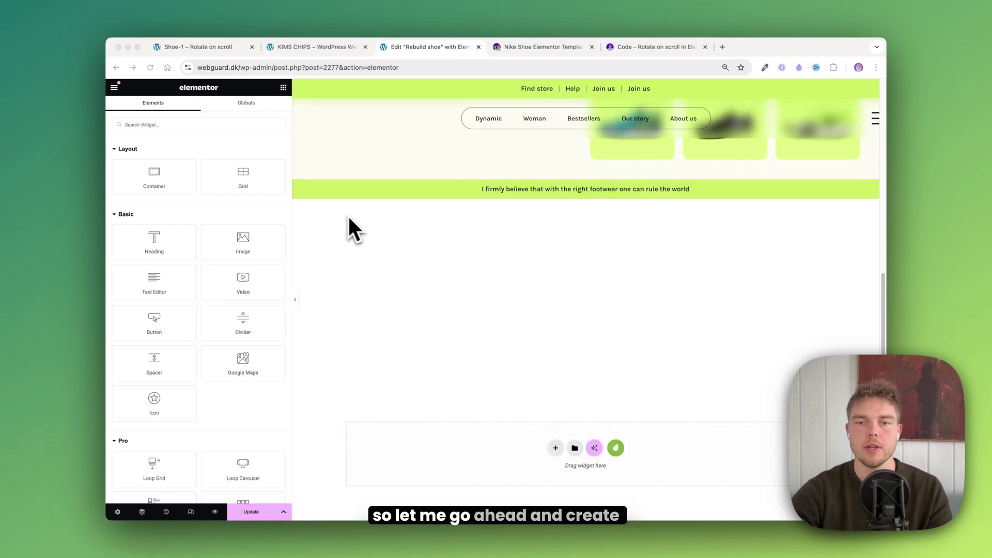
Add a single-column flexbox container set to Full Width content with 100% width.
left_click(549, 457)
left_click(468, 467)
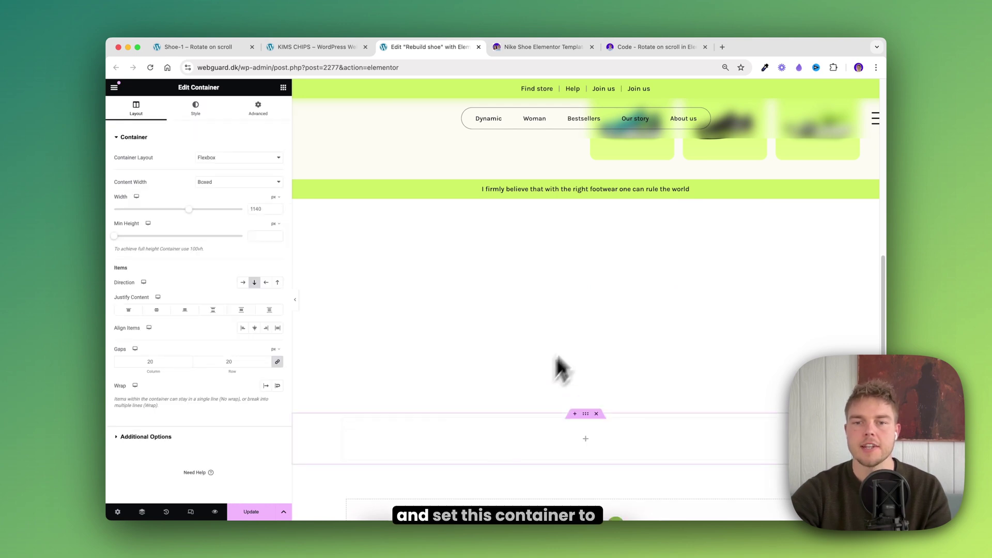
left_click(214, 182)
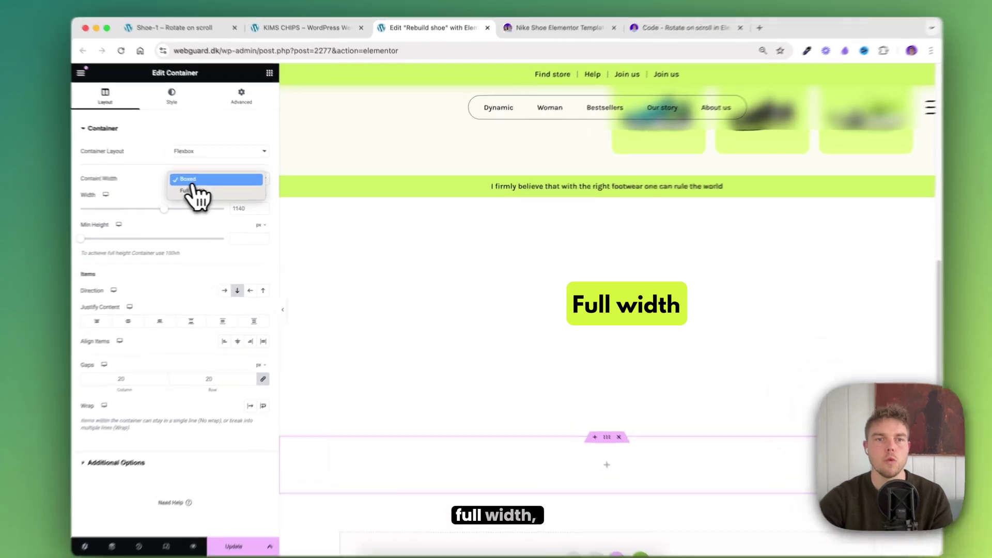
left_click(214, 182)
left_click(214, 182)
left_click(167, 189)
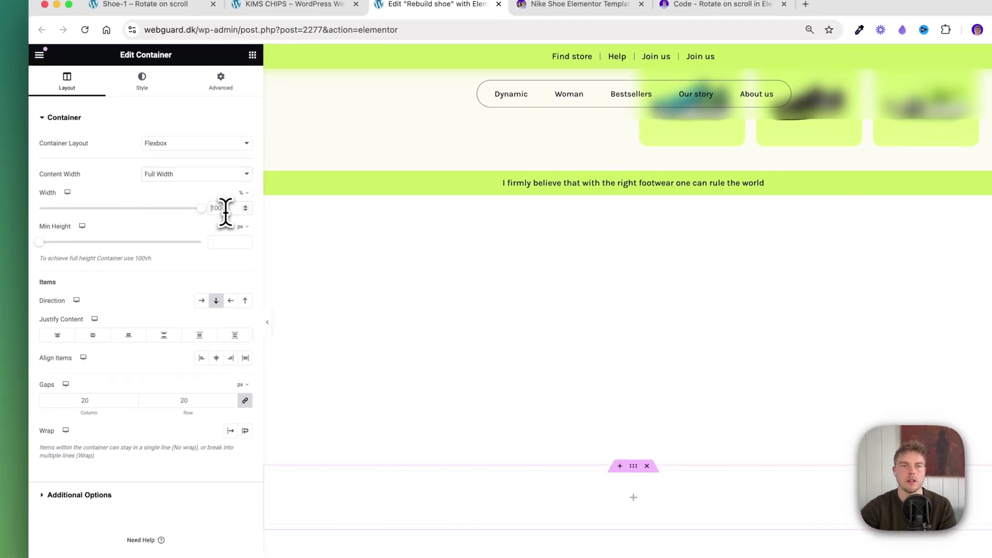
left_click(227, 208)
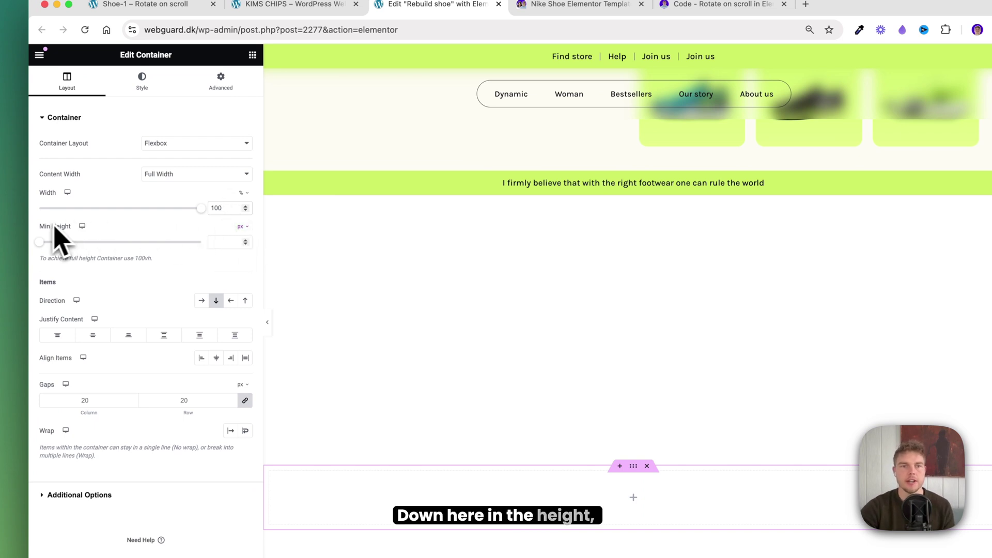
Set the container's minimum height to 500 vh.
left_click(242, 227)
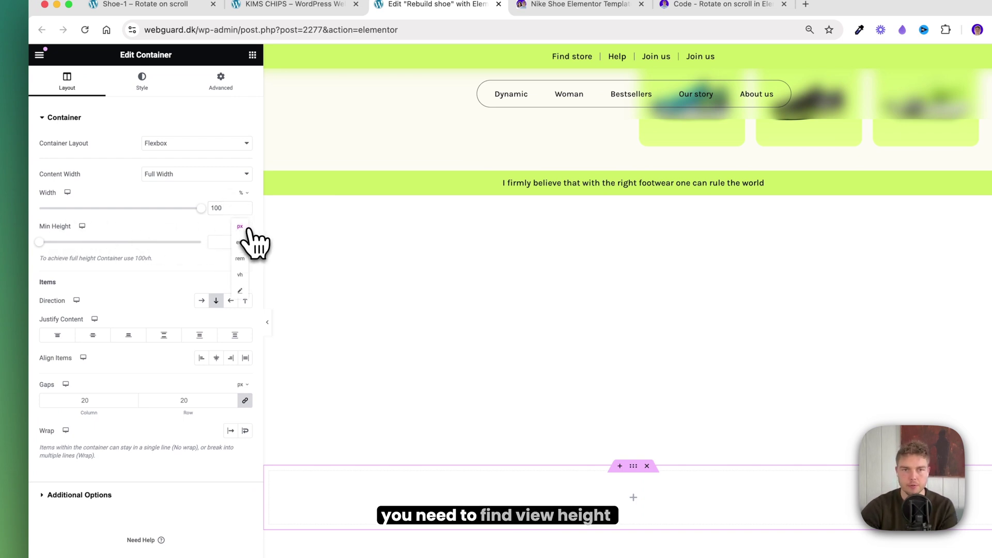
left_click(240, 275)
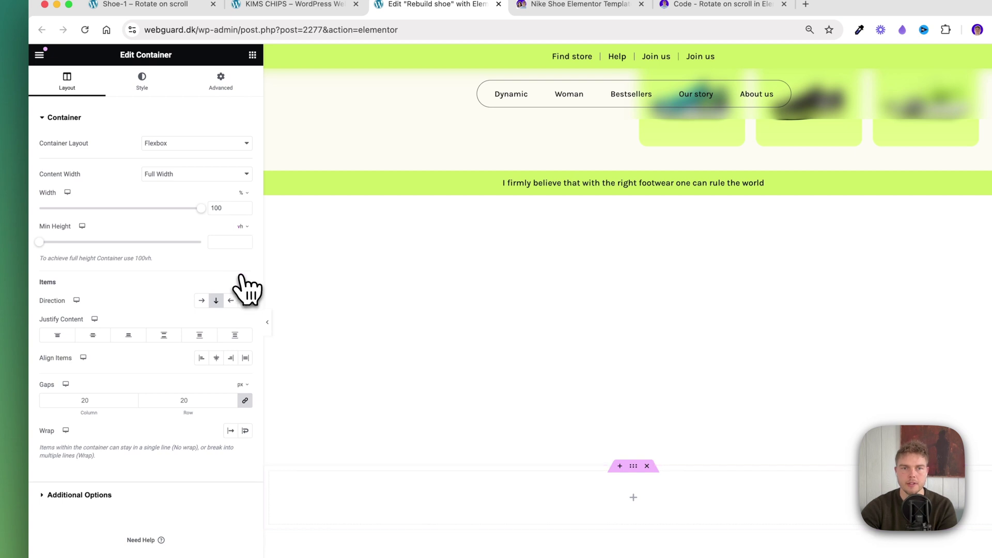
left_click(223, 242)
type("500")
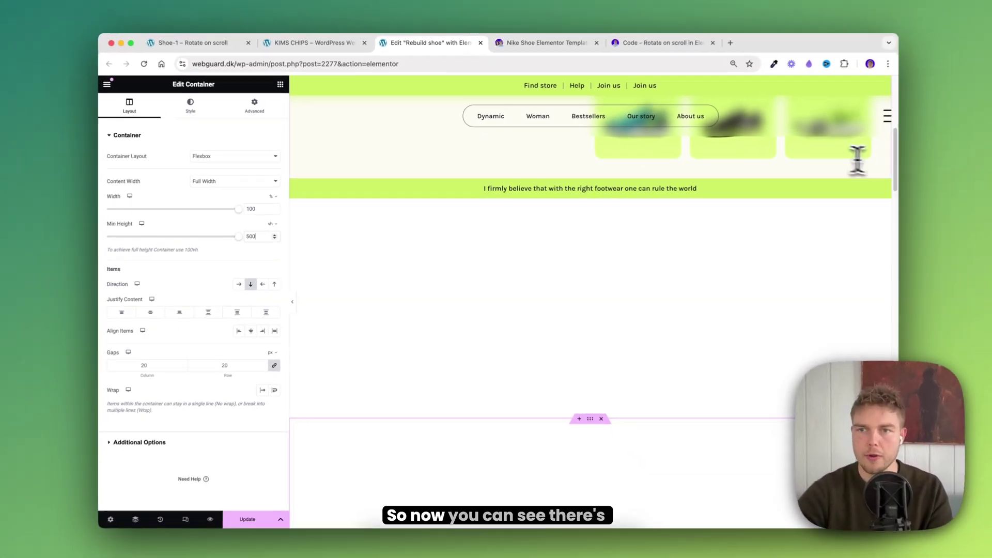
left_click_drag(885, 170, 880, 231)
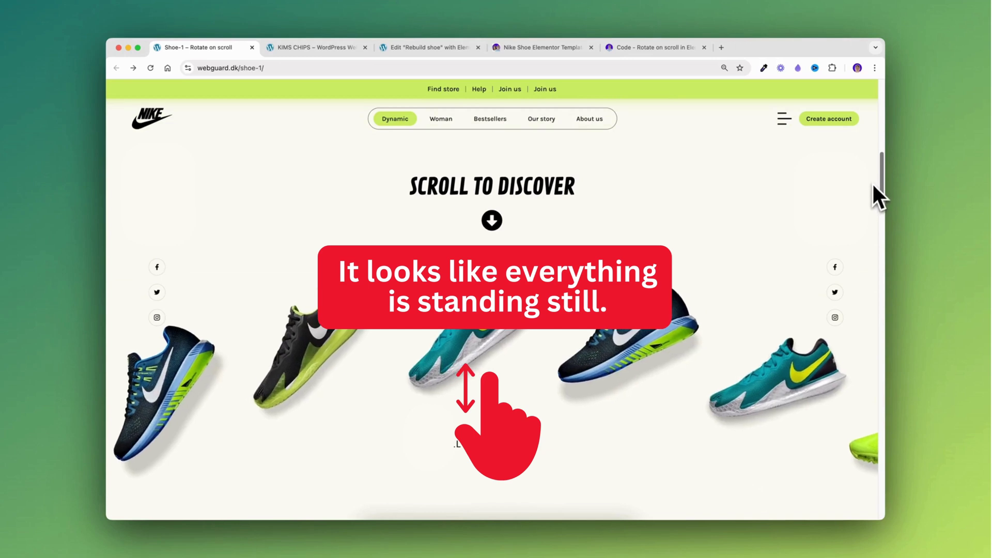
left_click_drag(873, 182, 849, 349)
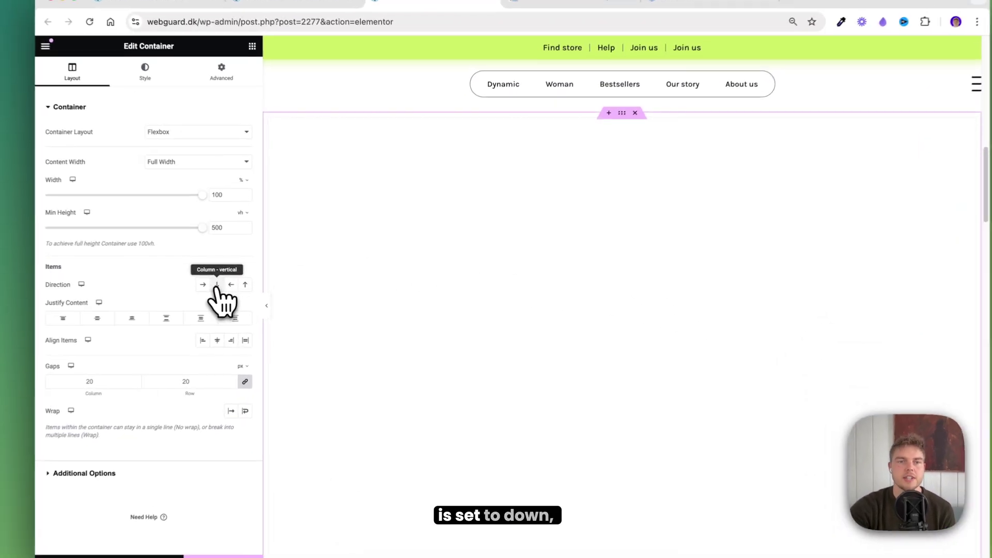
Give the container an egg-shell #FBFAF1 background colour.
left_click(137, 72)
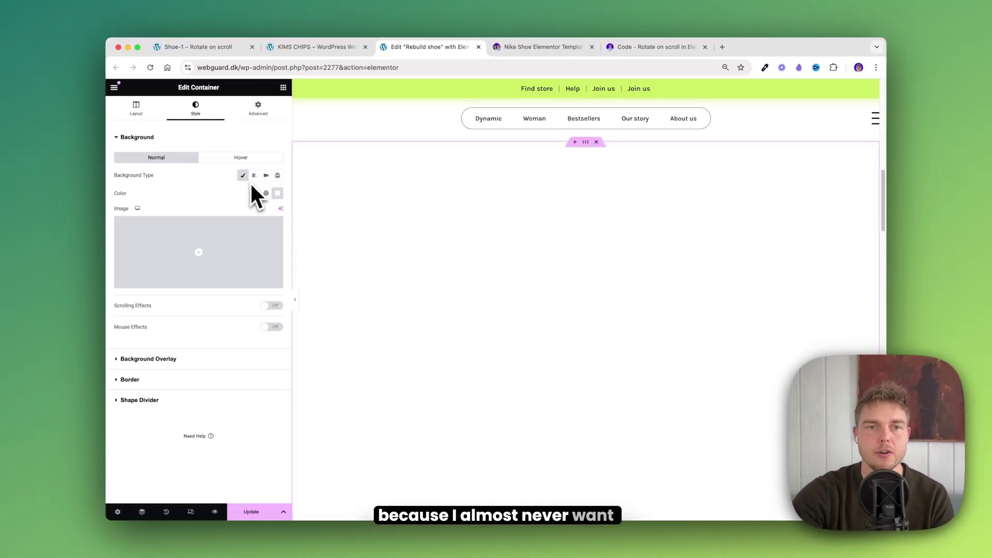
left_click(278, 193)
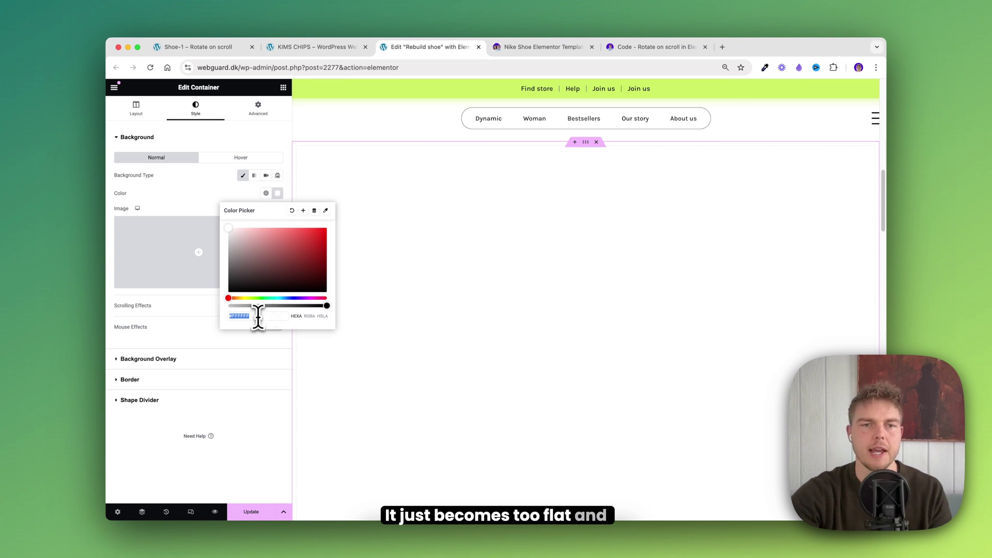
type("#FBFAF1")
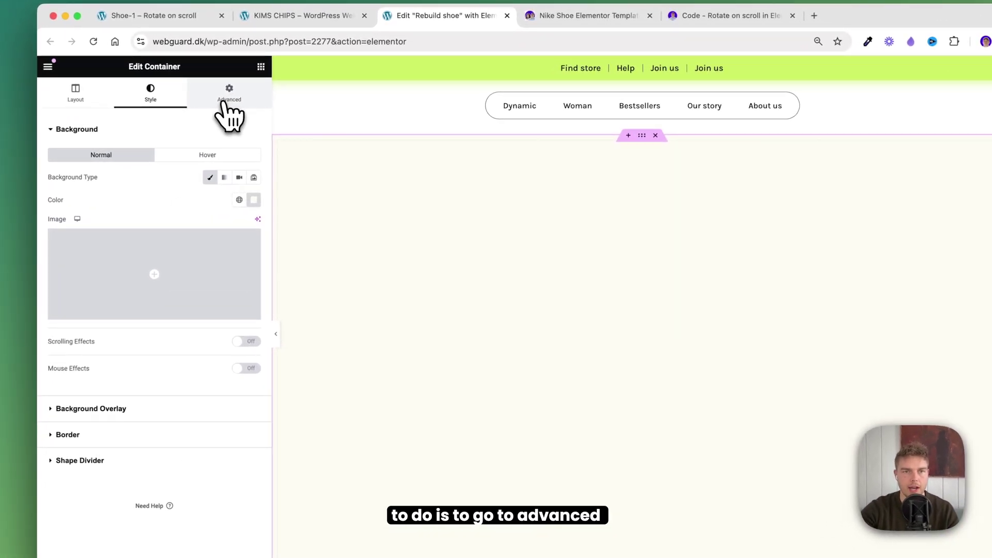
Enter the CSS class 'scroller' in the container's Advanced settings.
left_click(227, 99)
left_click_drag(88, 418, 53, 418)
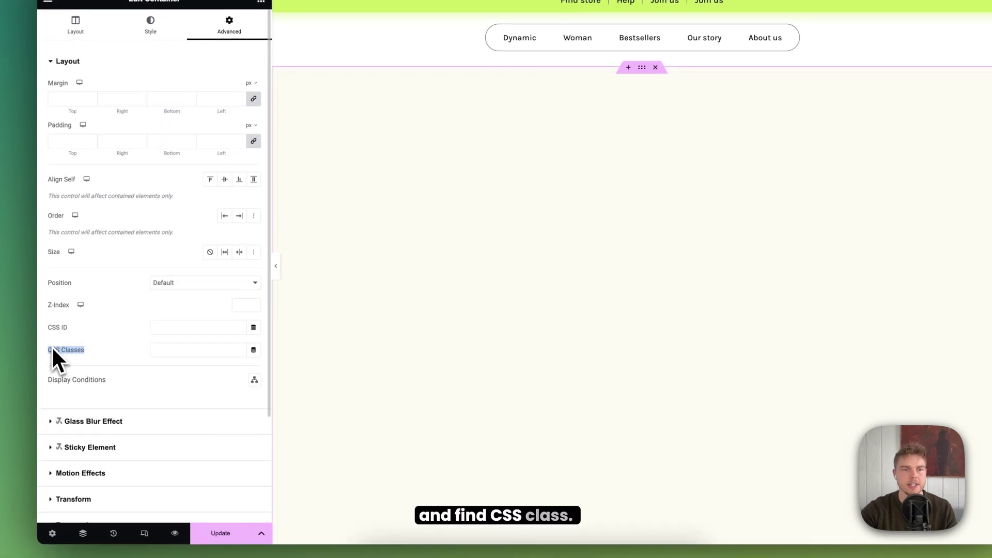
left_click(170, 349)
type("scroller")
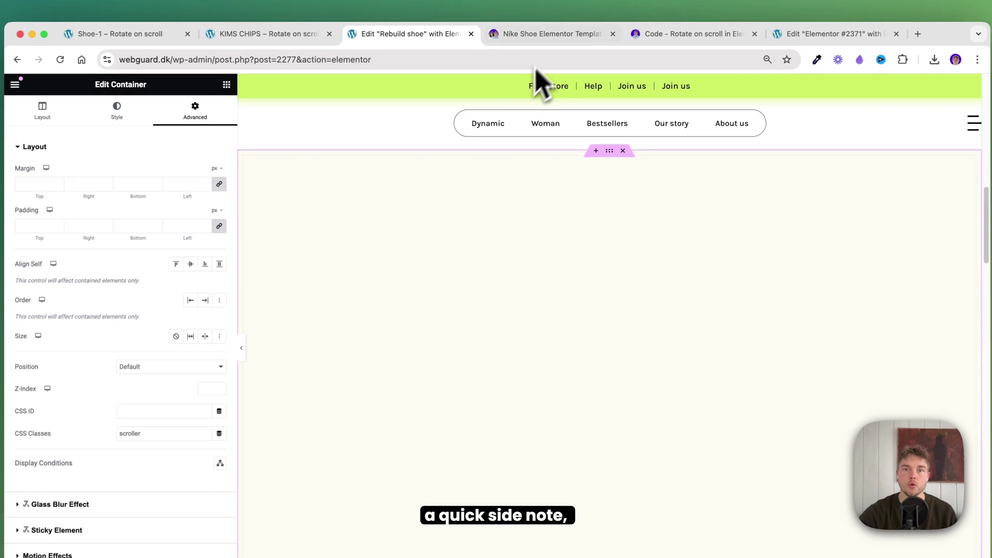
Claim the free Nike shoe rotate-on-scroll template on Gumroad and download its JSON.
left_click(548, 33)
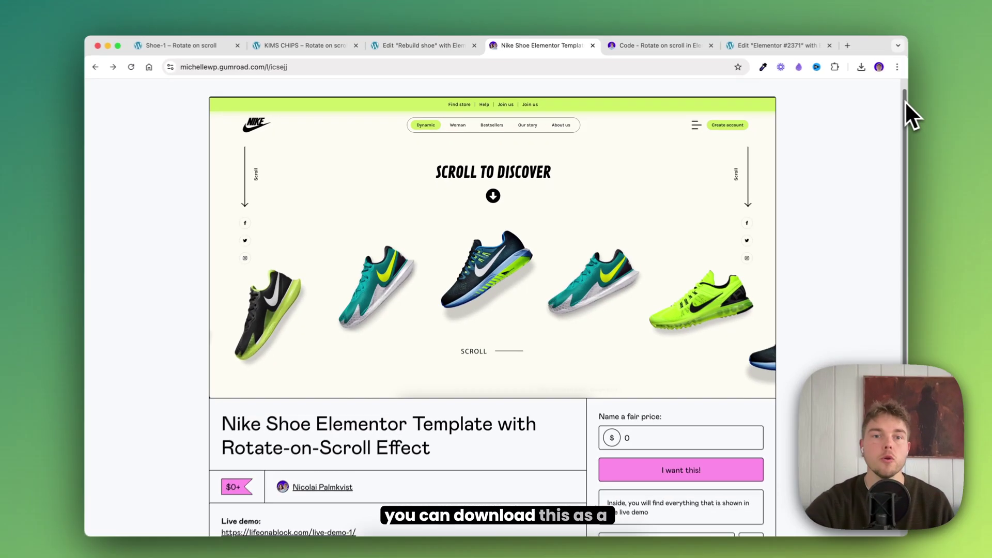
left_click_drag(906, 101, 873, 171)
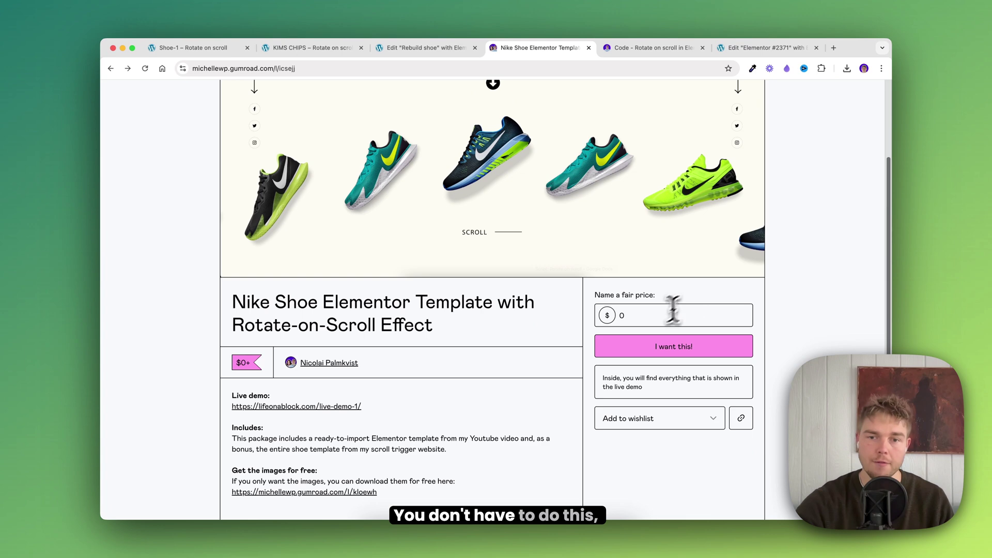
left_click(661, 352)
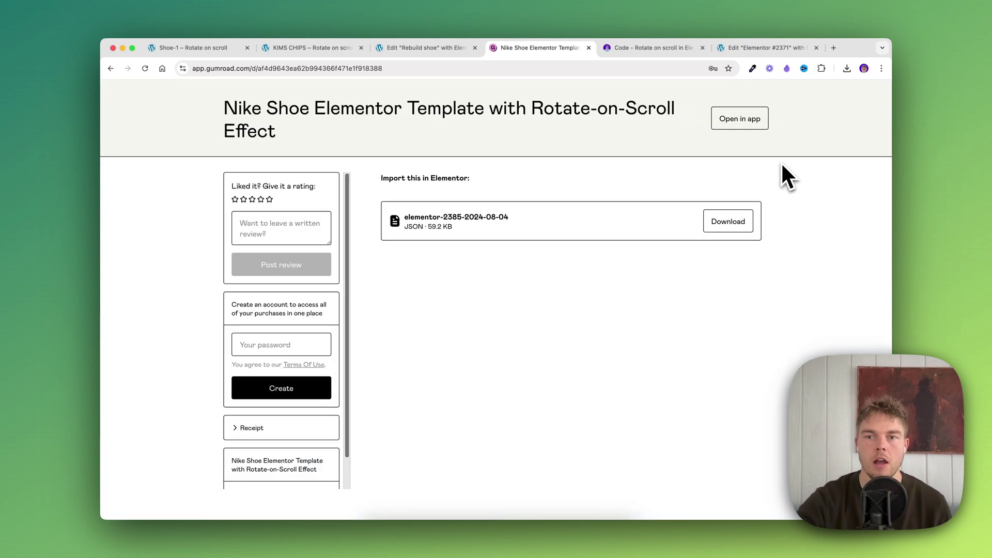
left_click(738, 222)
Import the downloaded template JSON into the other Elementor page.
left_click(759, 47)
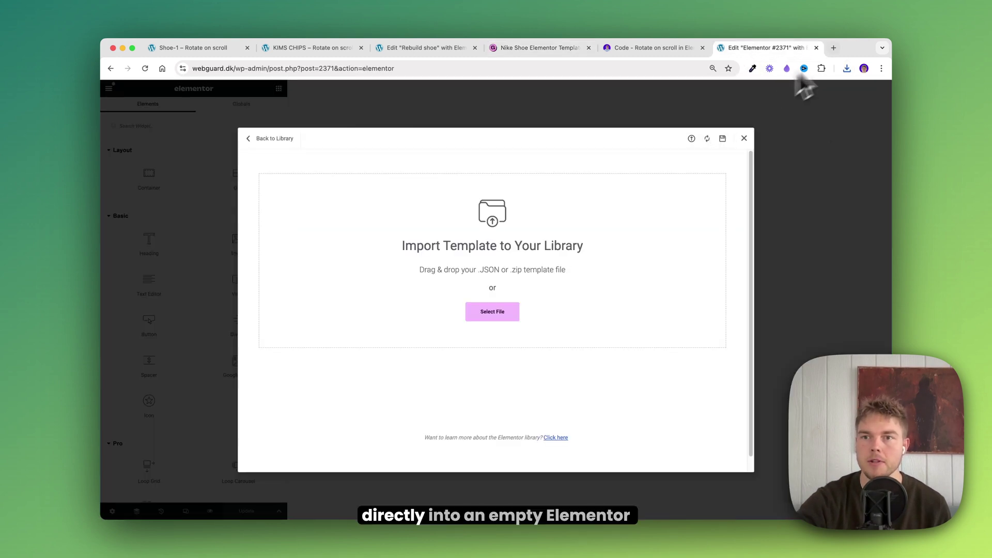
left_click(847, 68)
left_click_drag(755, 139, 528, 266)
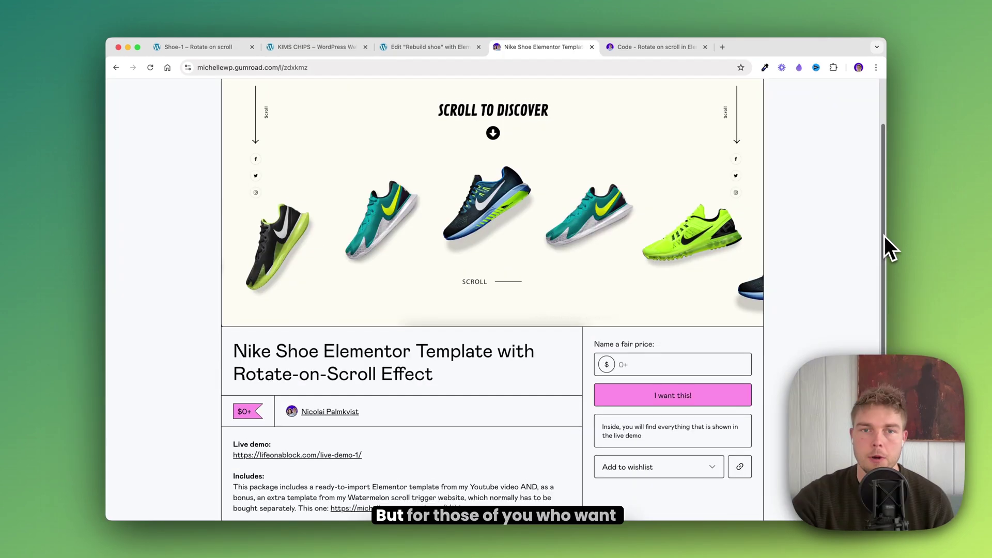
left_click_drag(884, 236, 885, 182)
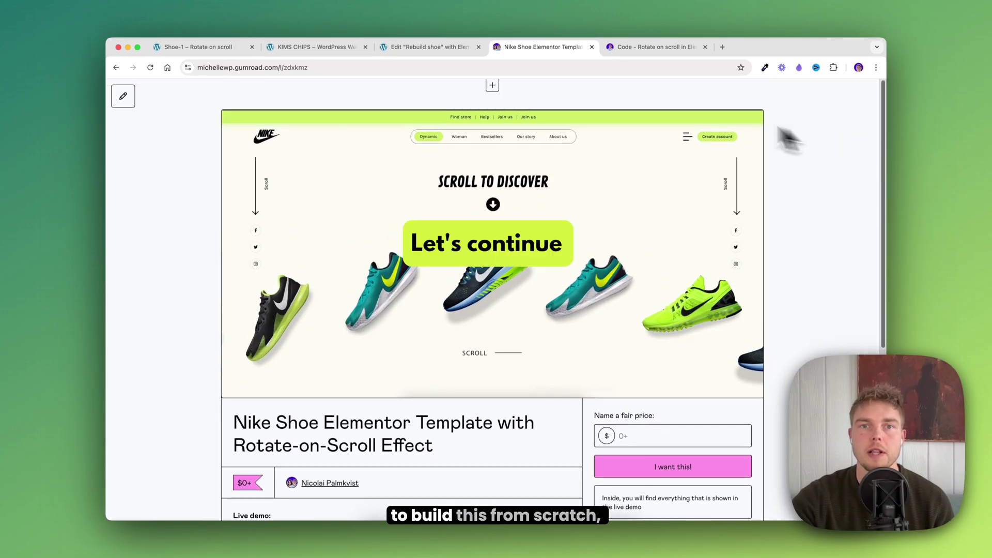
Place a Full Width container inside the scroller section with a 100 vh minimum height.
left_click(455, 48)
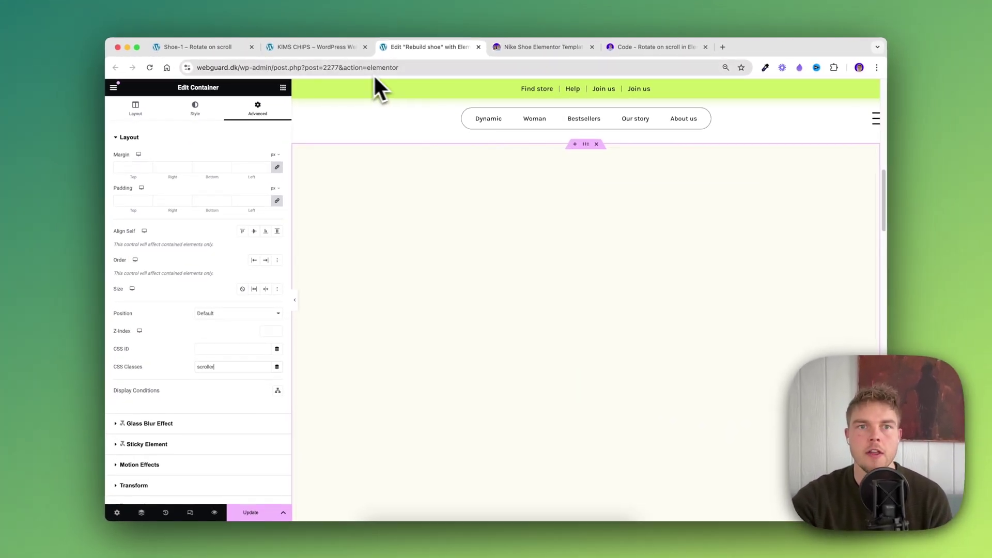
left_click(283, 88)
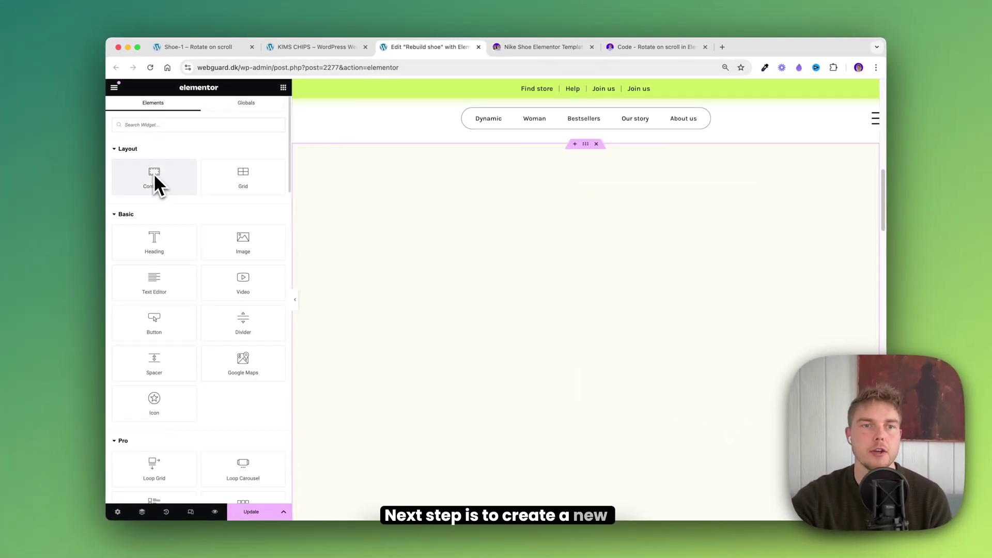
left_click_drag(155, 174, 537, 207)
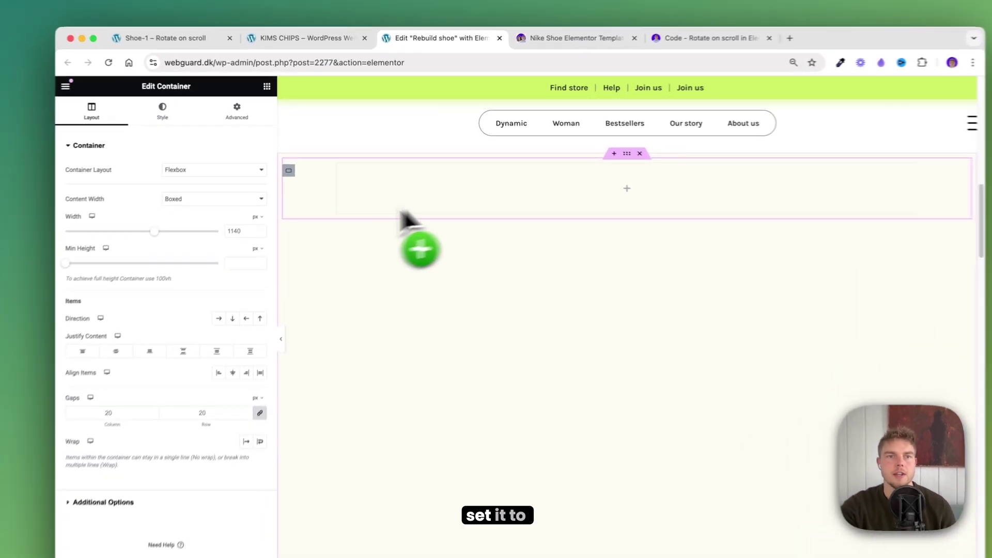
left_click(272, 186)
left_click(239, 218)
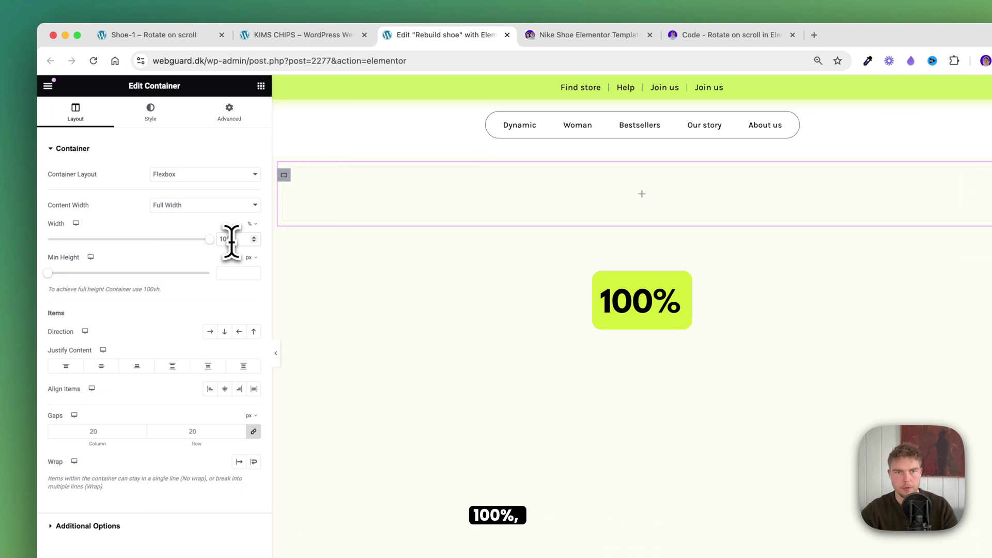
left_click(237, 272)
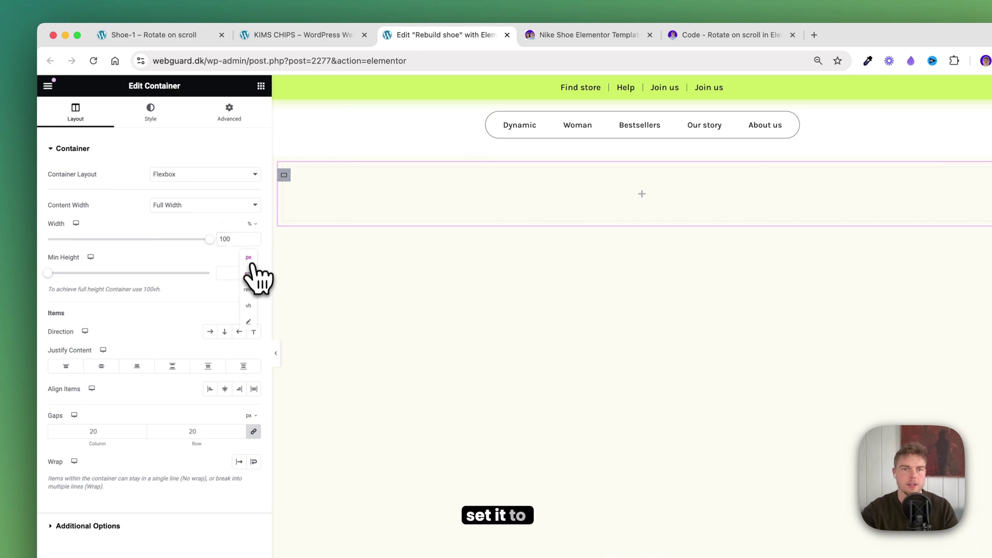
left_click(249, 305)
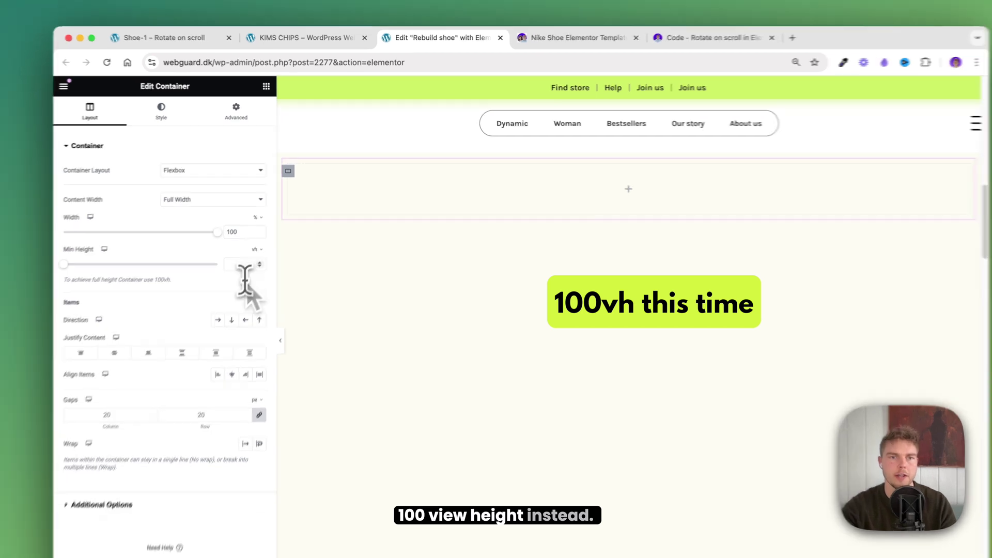
left_click(244, 274)
type("100")
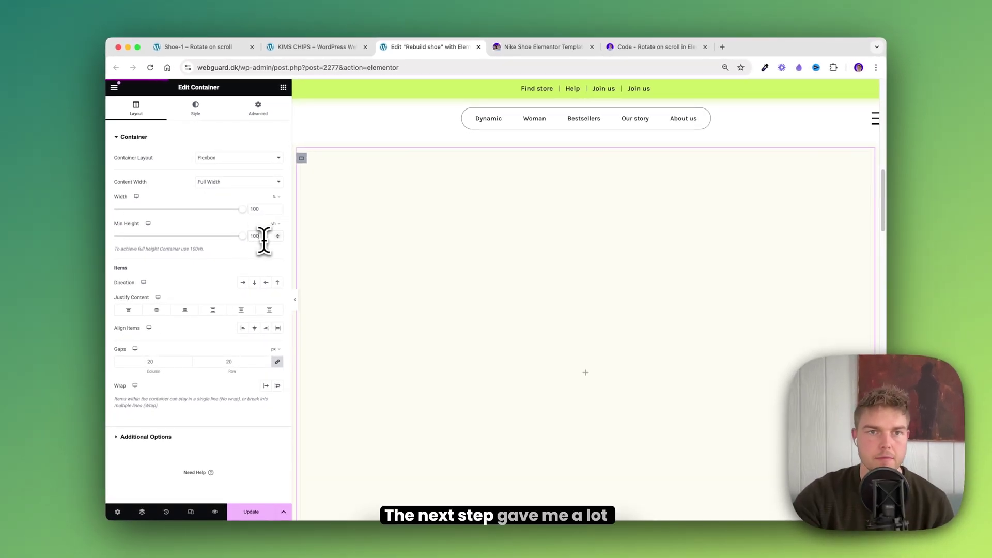
Make the inner container sticky to the top with Stay In Column enabled.
left_click(275, 113)
scroll(239, 266, "down", 6)
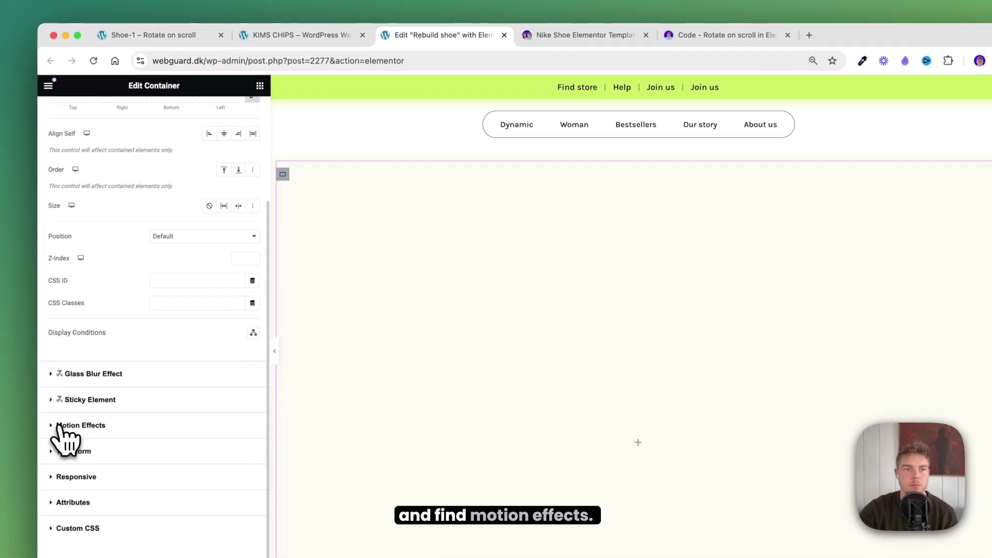
left_click(61, 425)
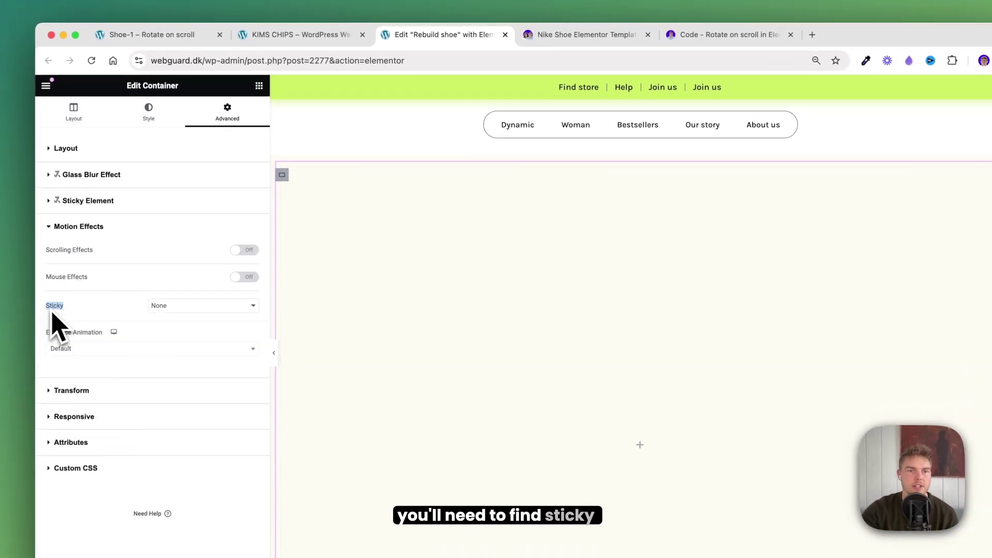
left_click(191, 305)
left_click(195, 319)
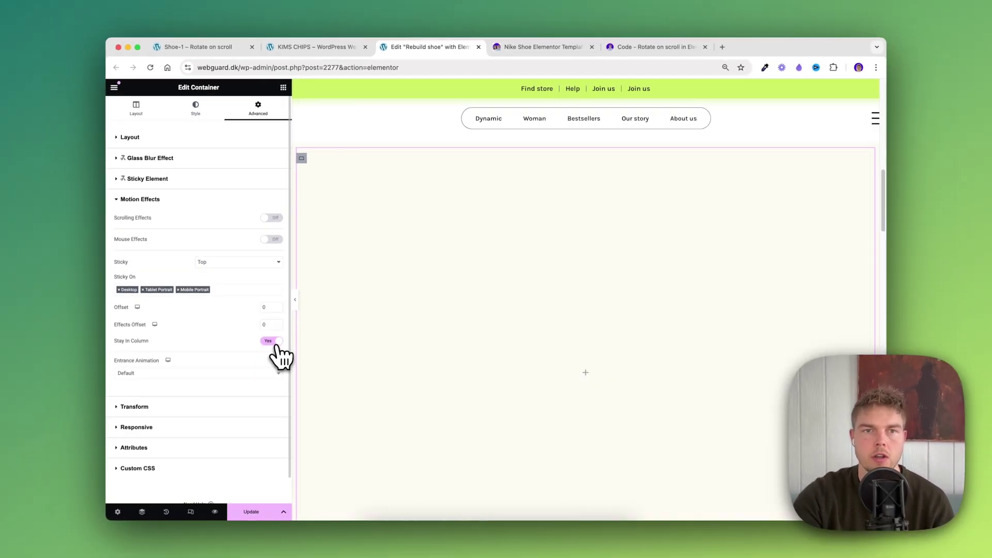
Add a centred 'Scroll to discover' heading at the top of the sticky container.
left_click(283, 89)
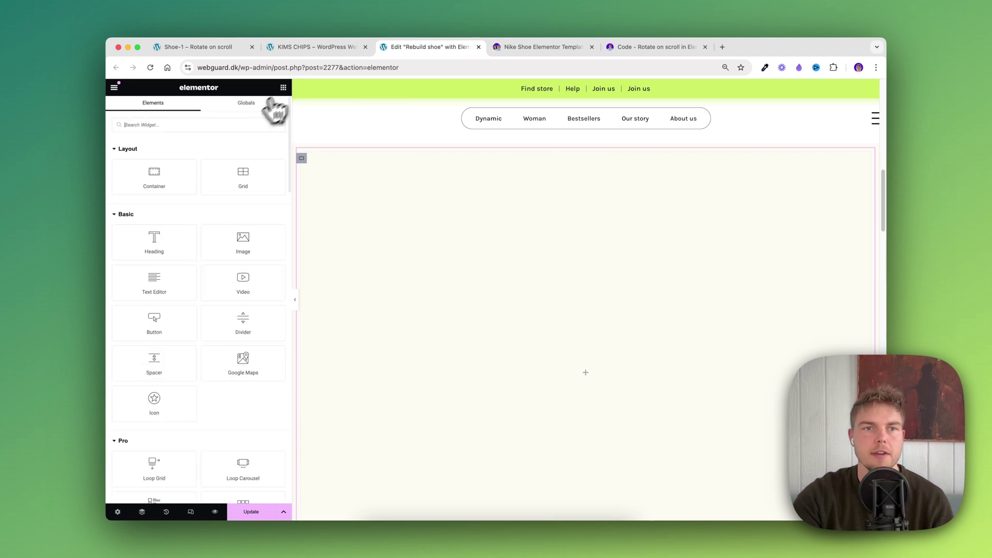
left_click_drag(155, 240, 411, 235)
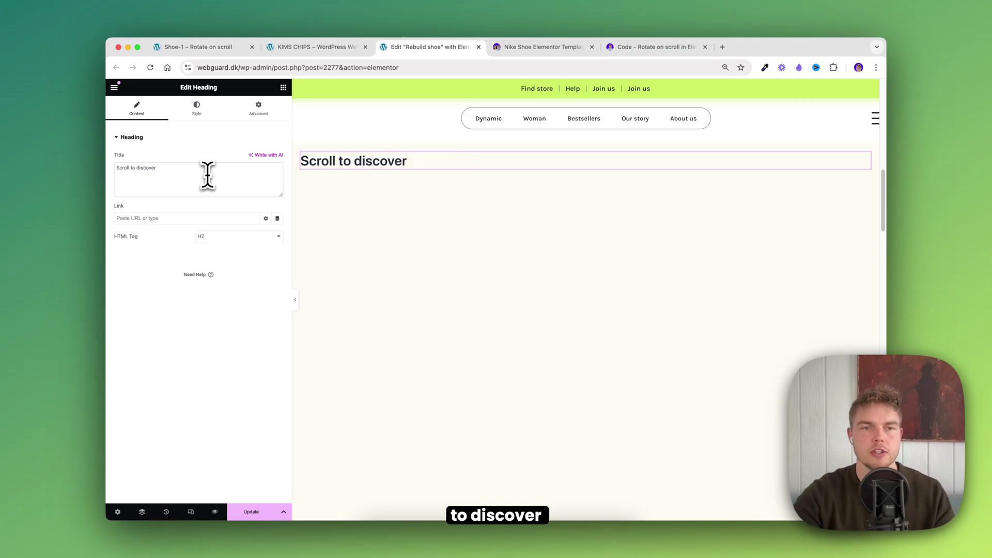
left_click(196, 109)
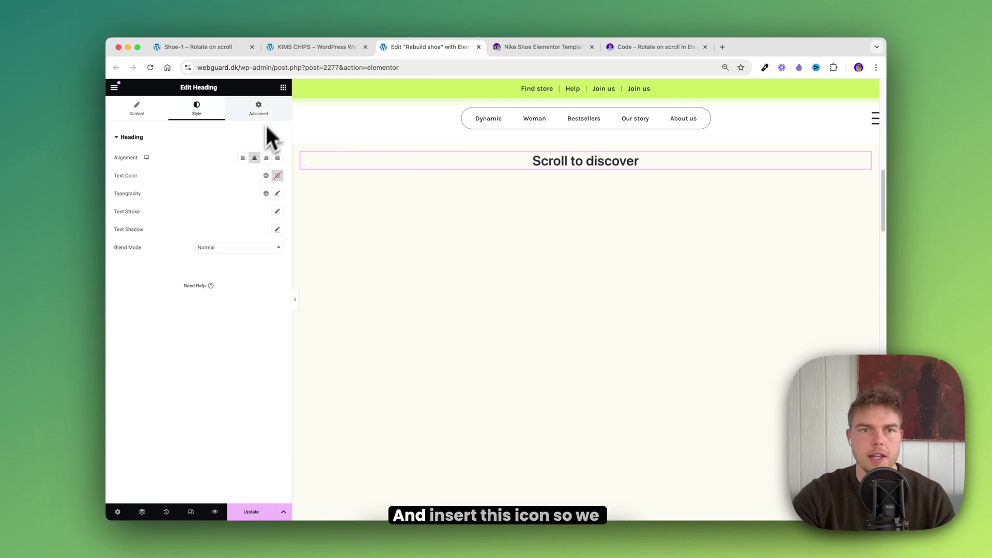
Add a down-arrow Icon widget below the heading and colour it black.
left_click(283, 88)
type("icon")
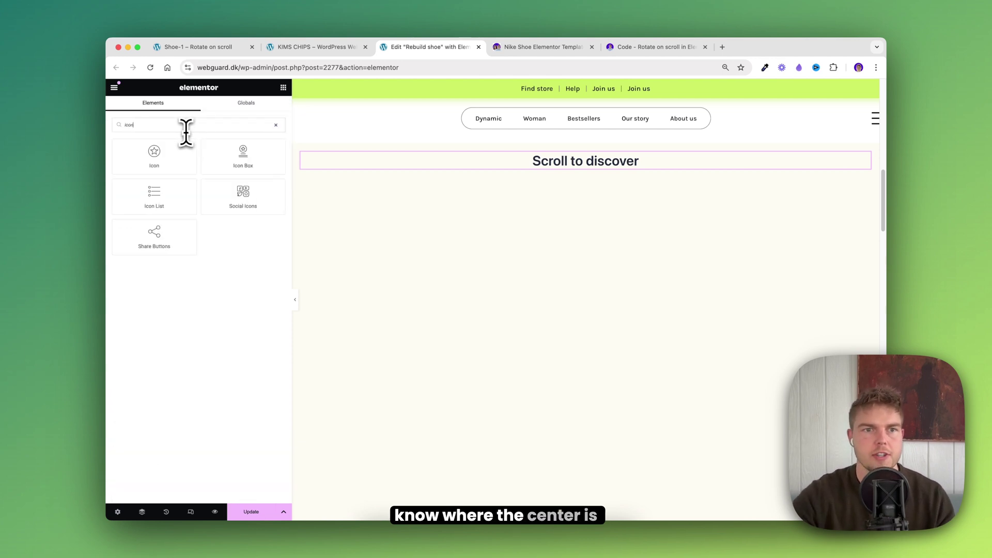
left_click_drag(154, 155, 574, 178)
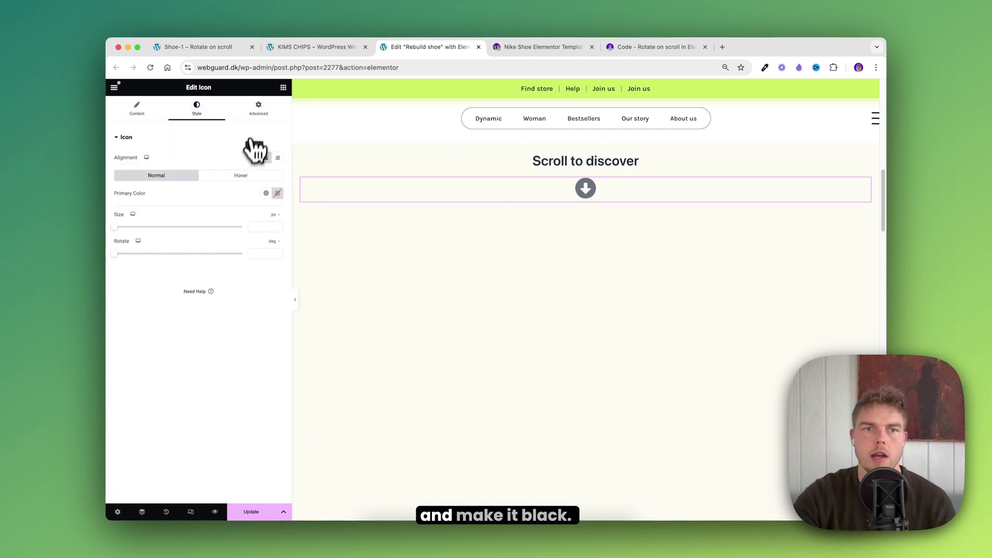
left_click(273, 198)
left_click(243, 287)
left_click(275, 169)
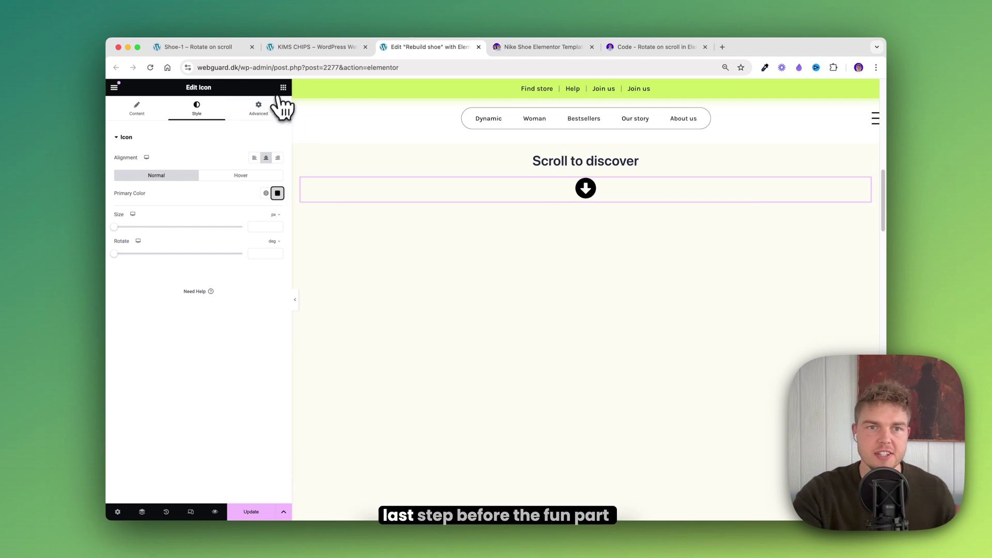
left_click(284, 88)
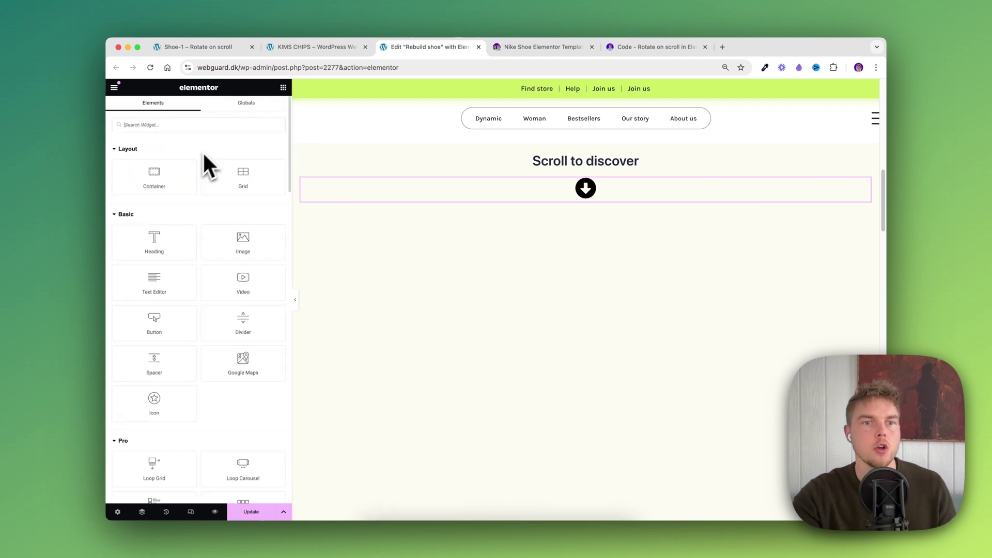
Add a row-direction container below the arrow icon and set its Transform Offset X to 50%.
left_click_drag(186, 182, 581, 200)
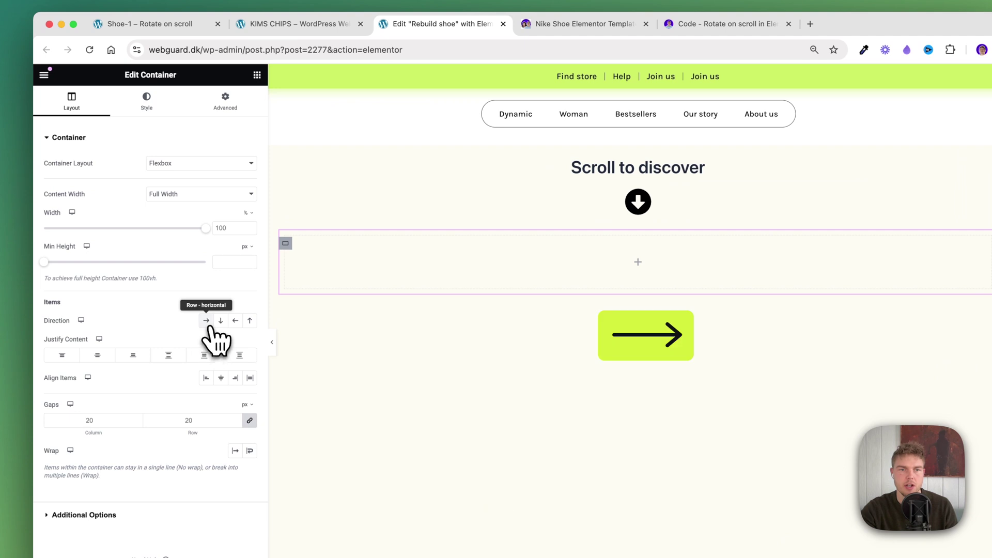
left_click(235, 450)
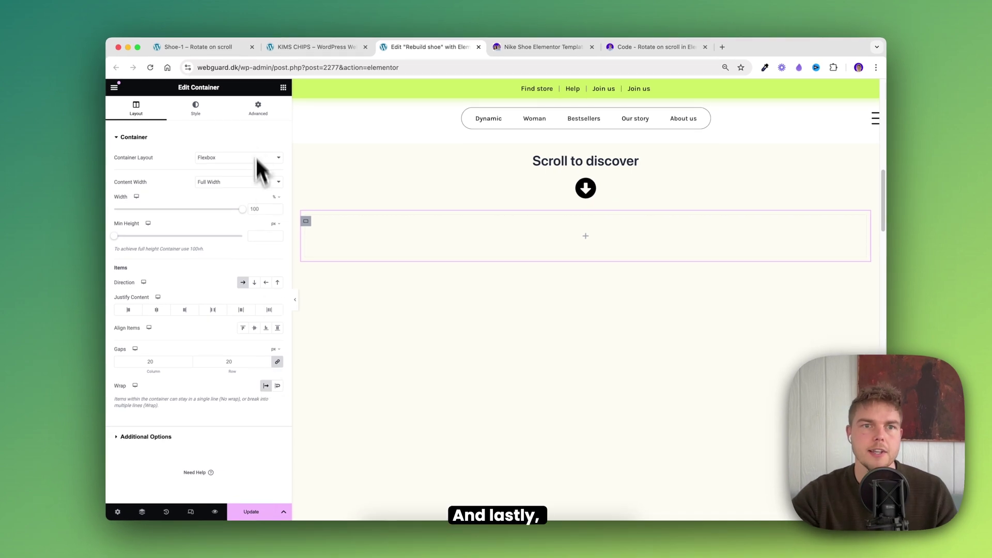
left_click(261, 117)
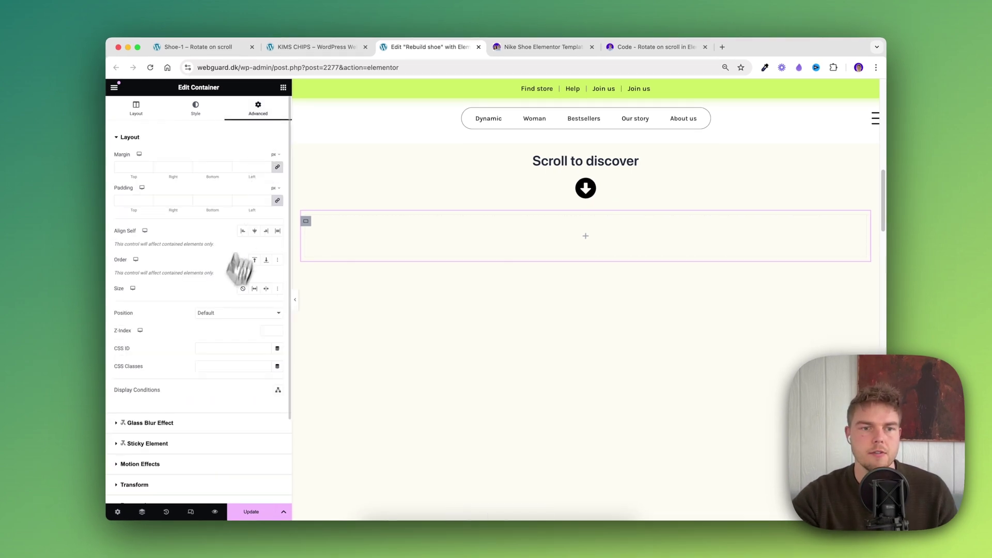
scroll(196, 367, "down", 4)
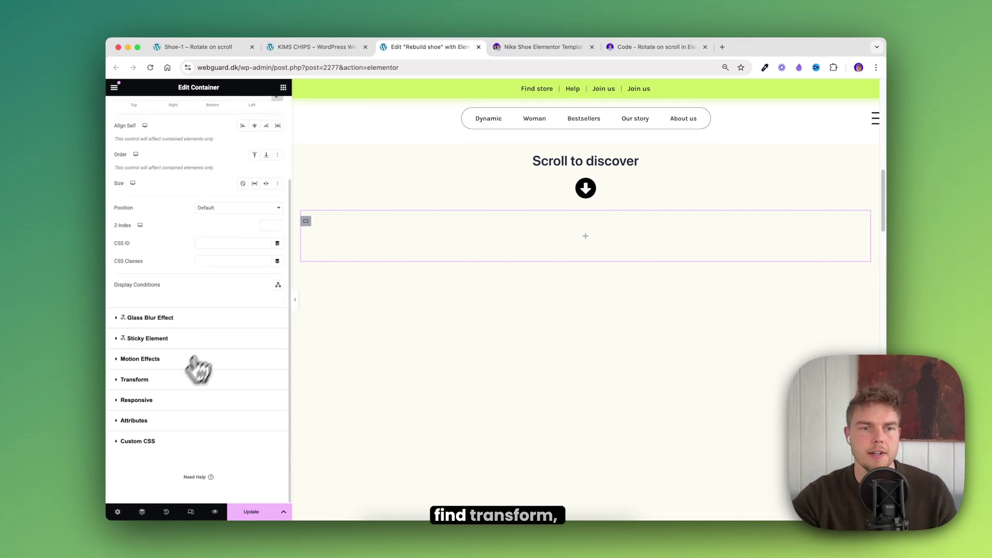
left_click(133, 380)
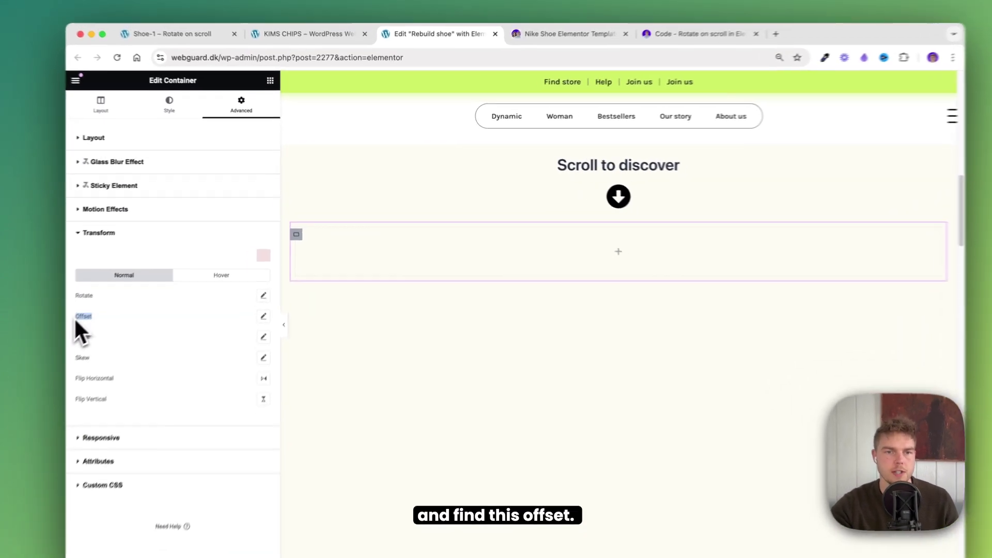
left_click(278, 292)
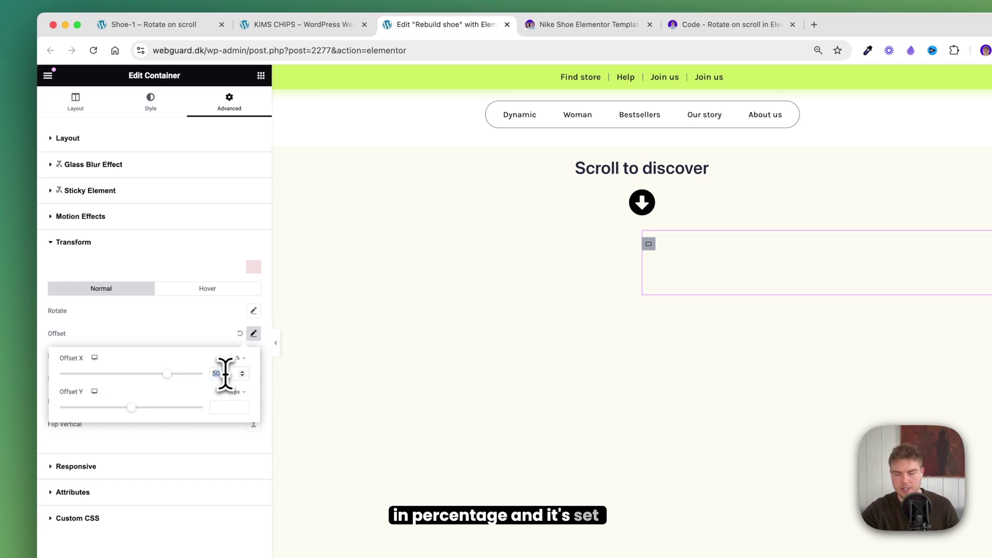
key("BackSpace")
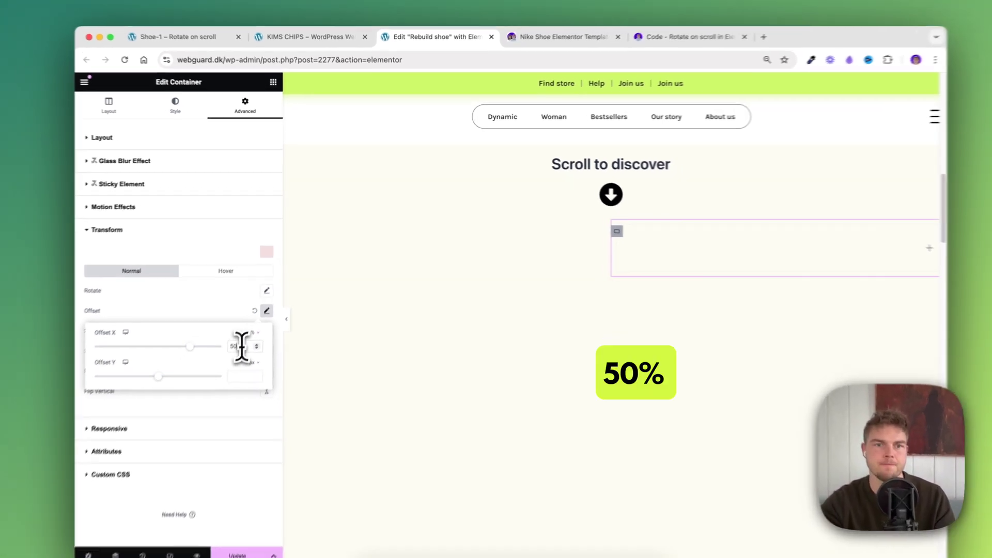
left_click(213, 340)
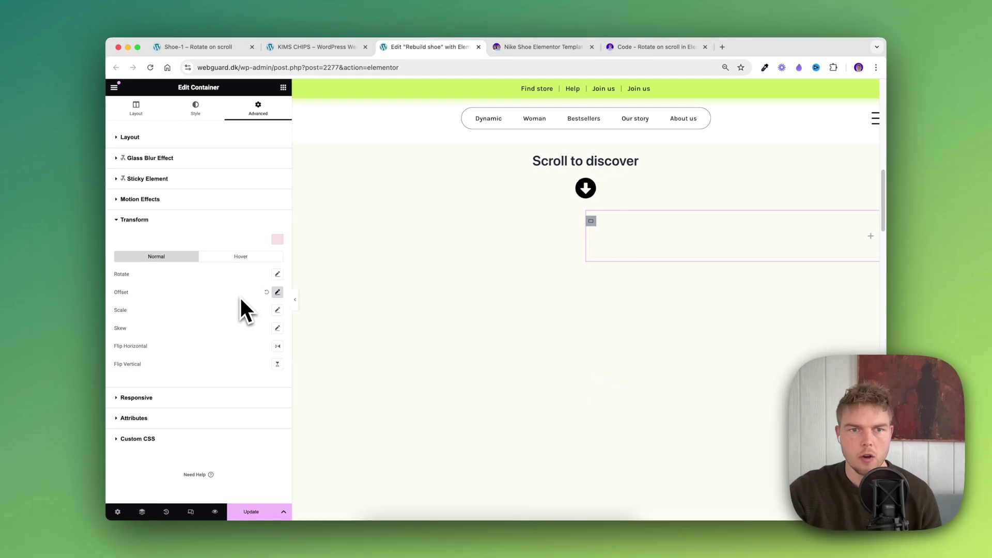
Insert the blue and black shoe photo from the Media Library at Full resolution, linked to a Custom URL.
left_click(283, 88)
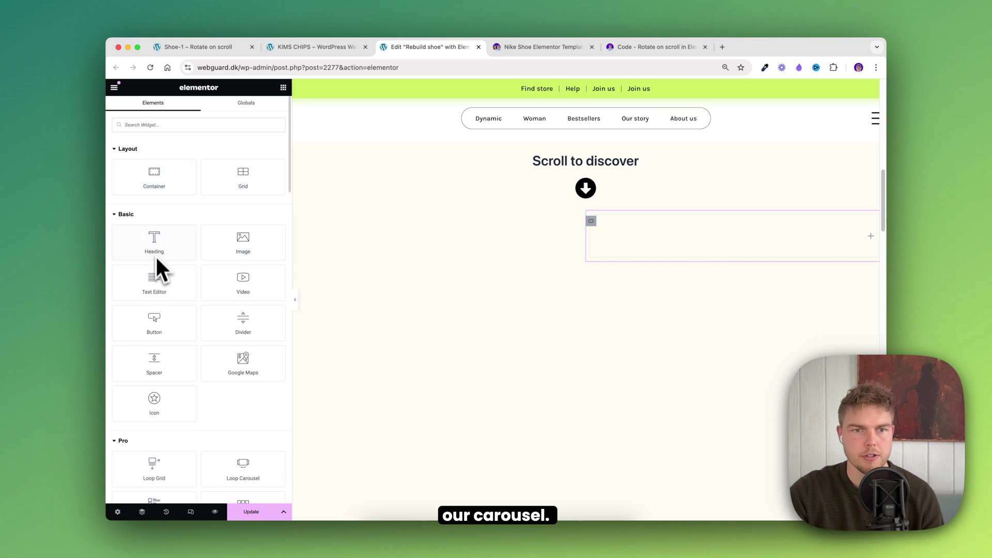
left_click_drag(244, 249, 637, 233)
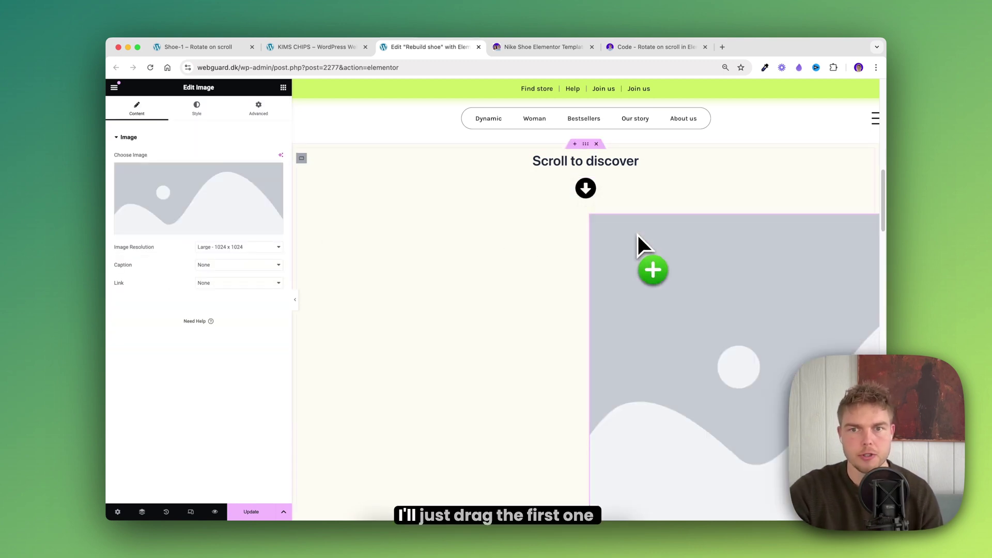
left_click(219, 189)
left_click(252, 199)
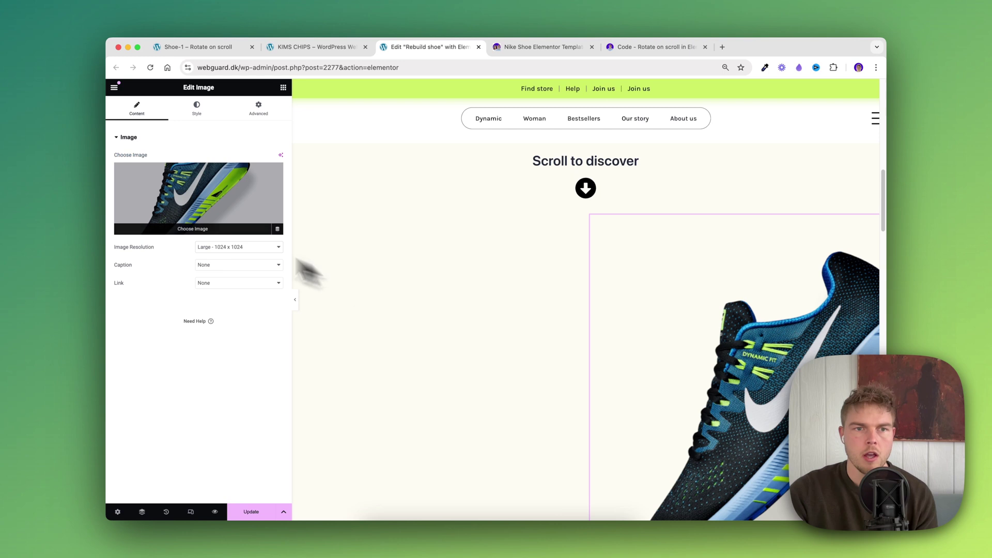
left_click(224, 247)
left_click(227, 278)
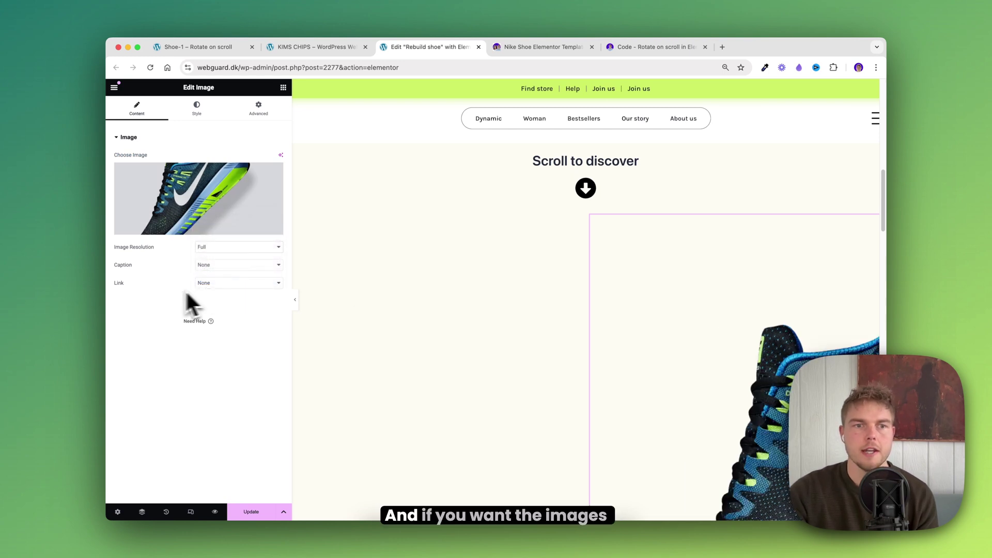
left_click(225, 284)
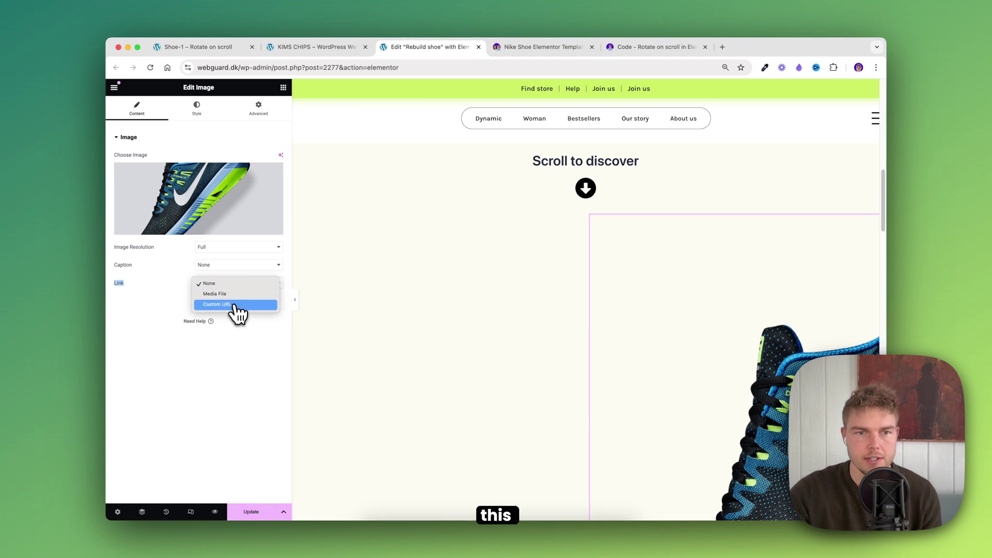
left_click(231, 304)
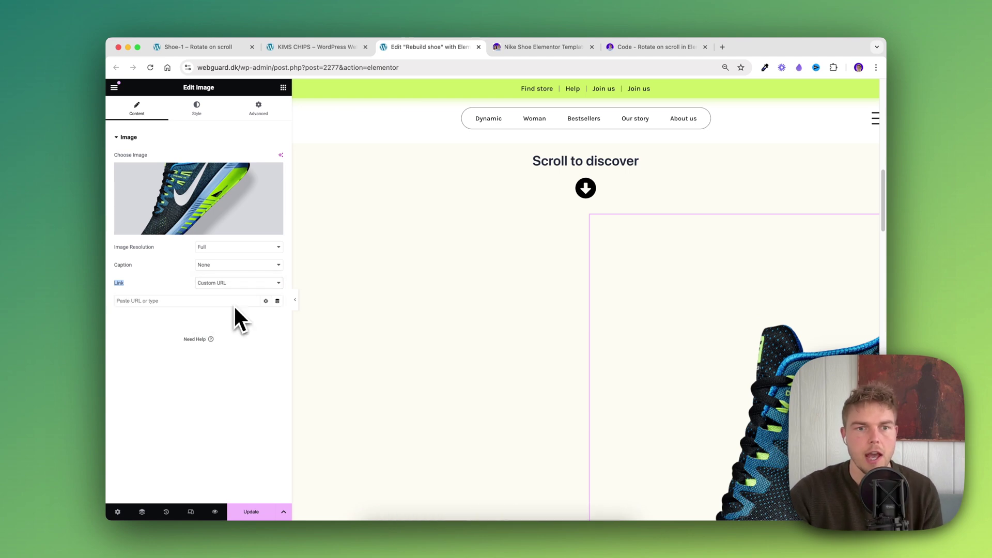
left_click(185, 301)
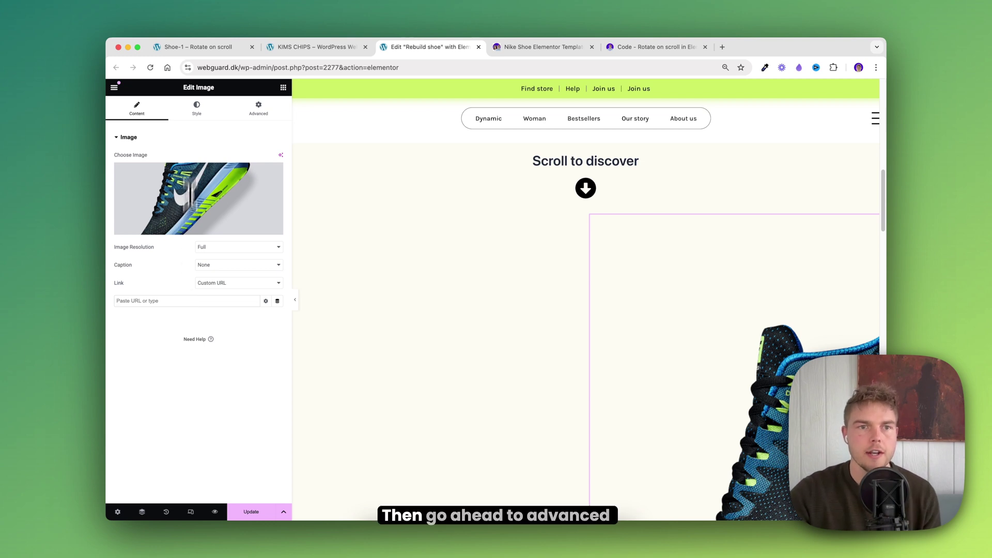
Set the shoe image's width to a custom 450 px.
left_click(256, 110)
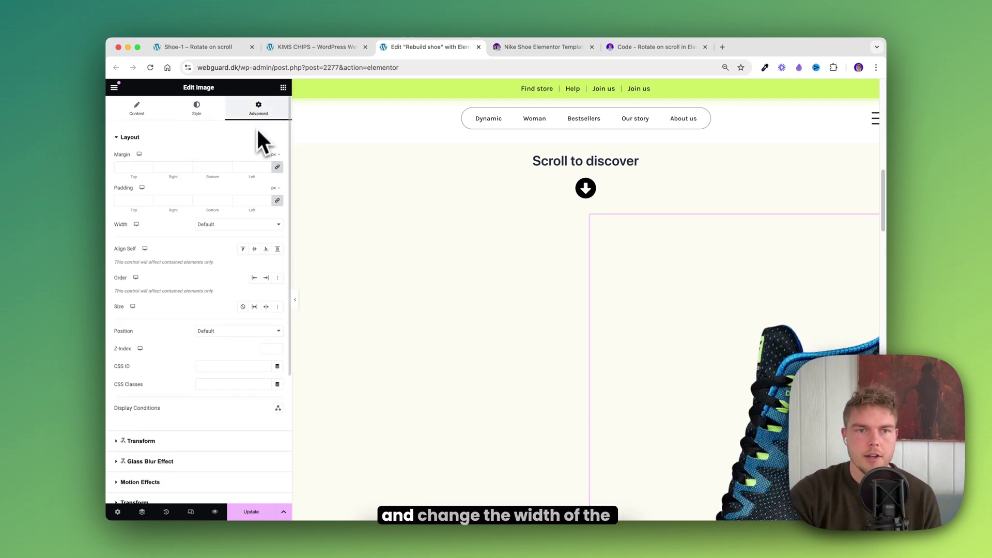
left_click(230, 226)
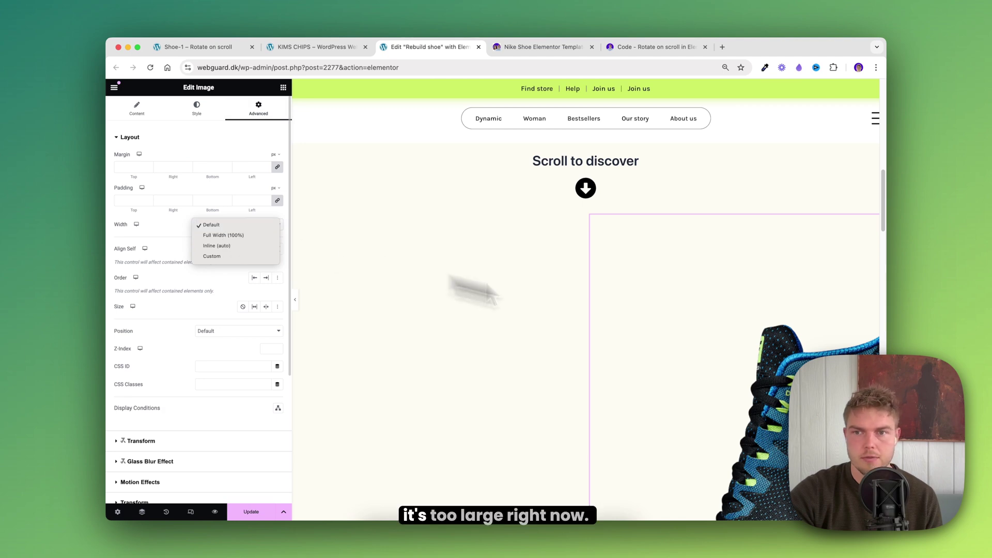
left_click(216, 257)
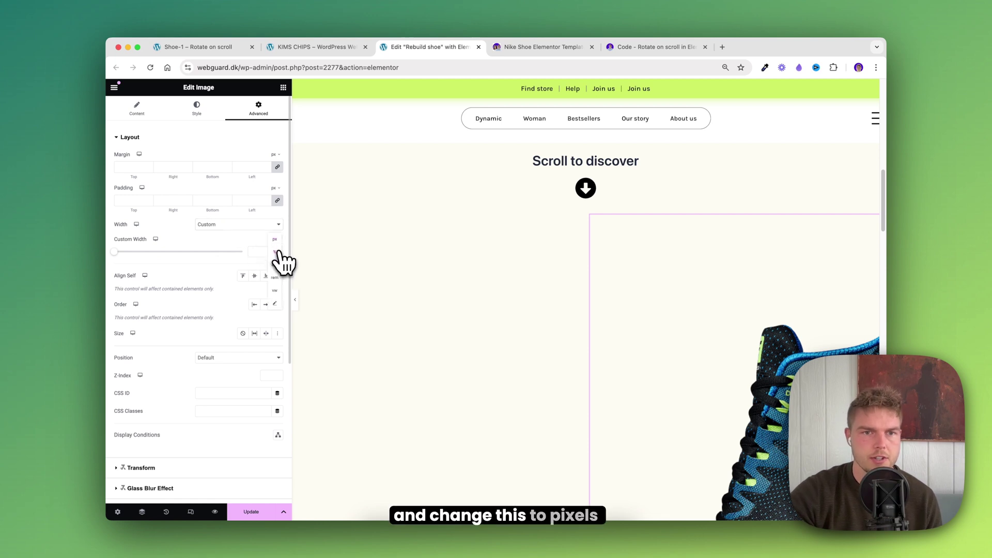
left_click(264, 252)
type("4")
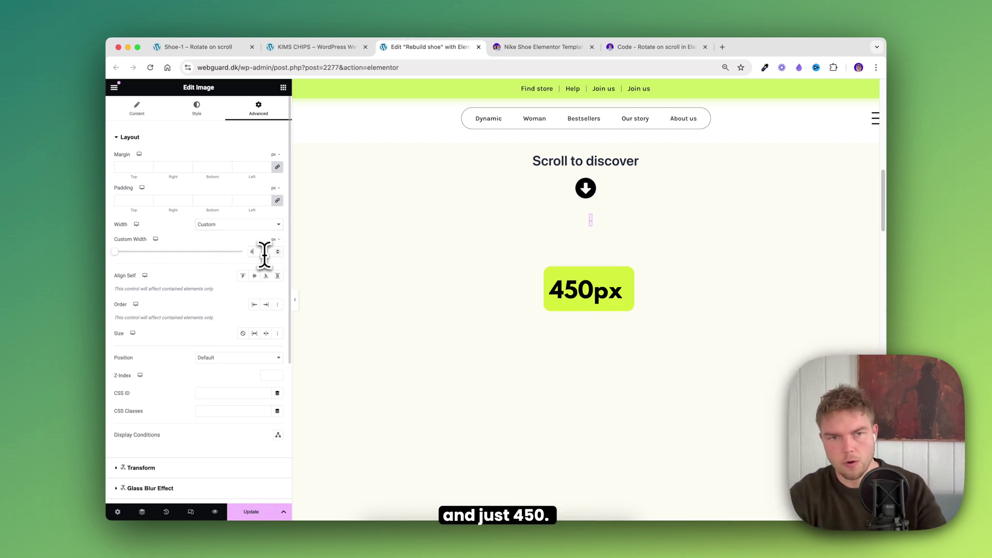
type("50")
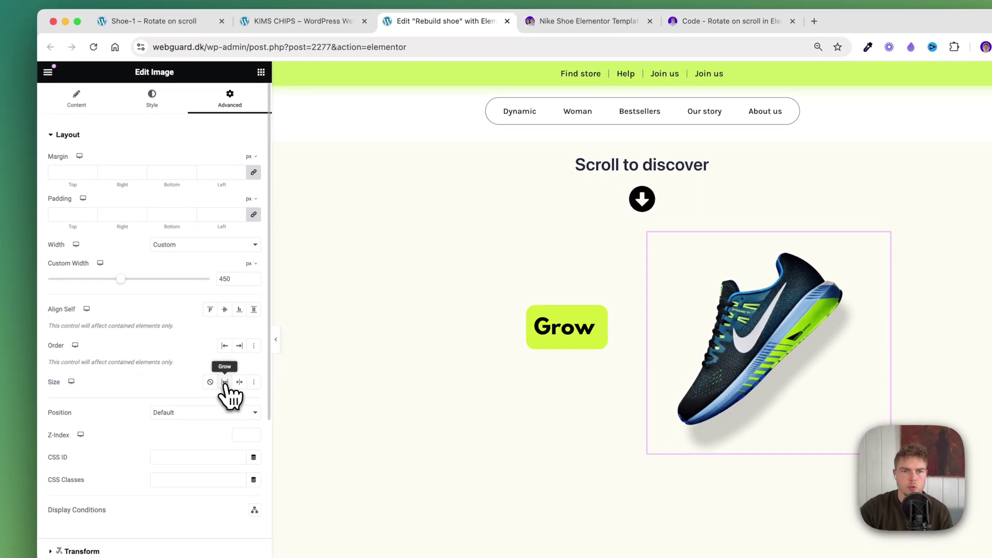
Set the image to Grow, Absolute position, and give it the CSS class 'slide'.
left_click(225, 382)
left_click_drag(178, 412, 65, 415)
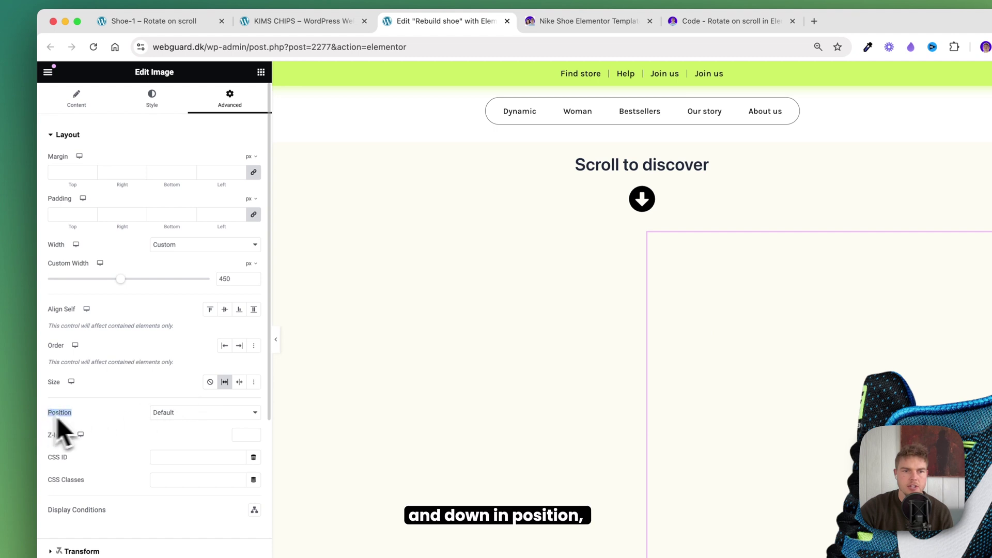
left_click(166, 413)
left_click(189, 428)
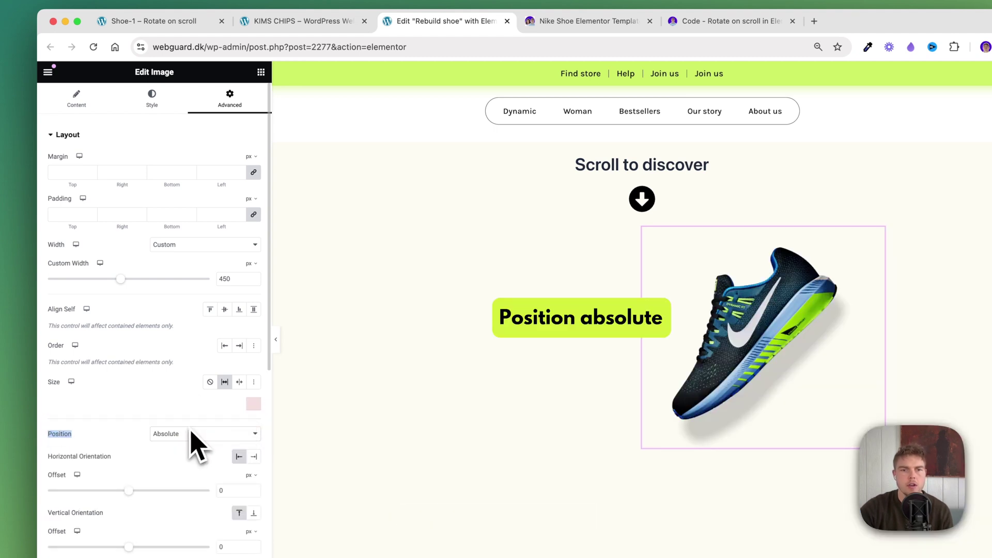
scroll(194, 439, "down", 4)
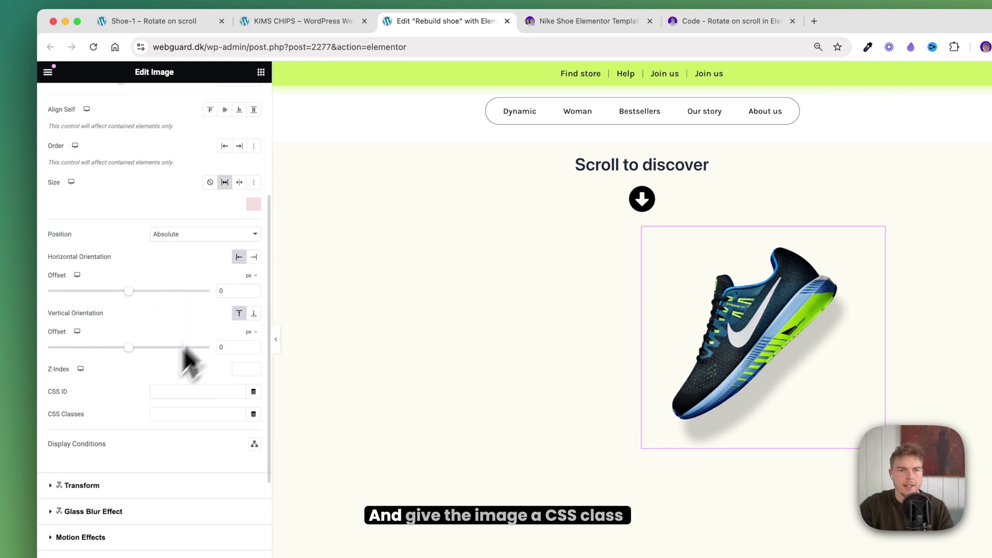
type("slide")
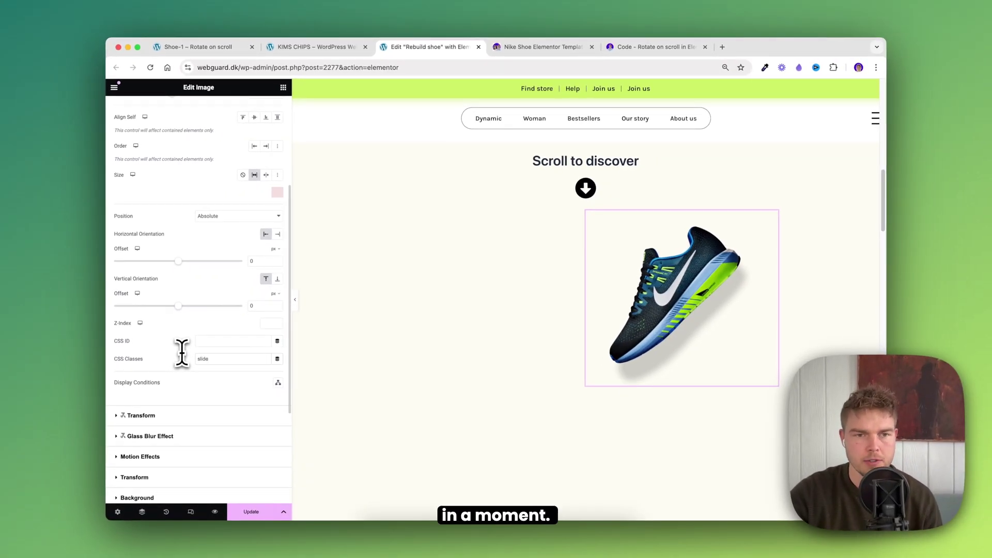
scroll(197, 365, "up", 1)
scroll(227, 424, "down", 5)
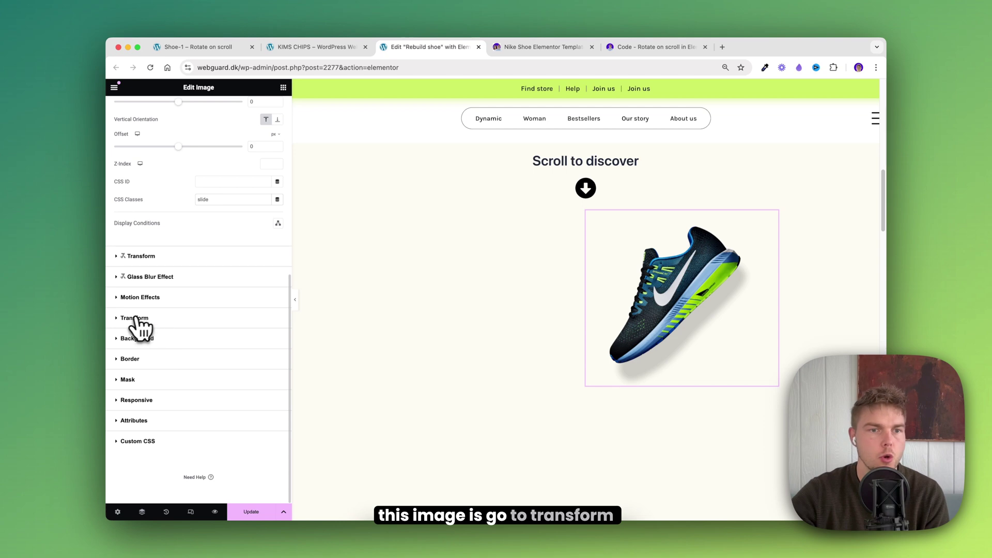
Set the shoe image's Transform Offset X to -130 to shift it left.
left_click(125, 319)
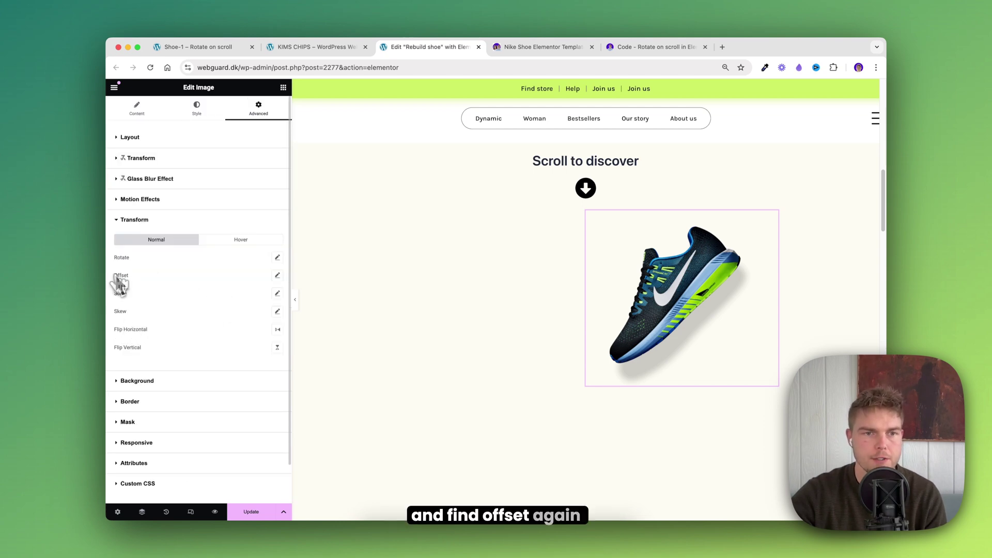
left_click(278, 276)
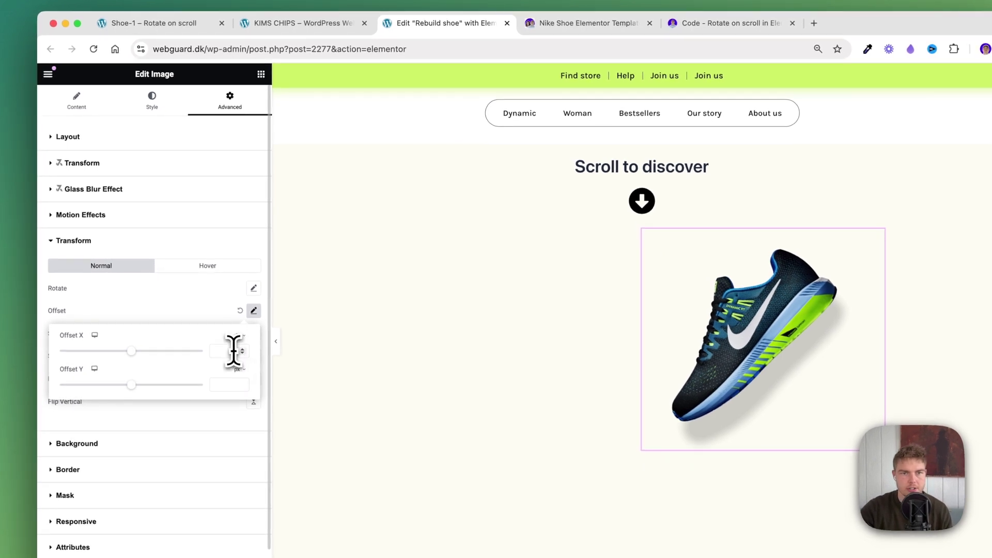
left_click(259, 307)
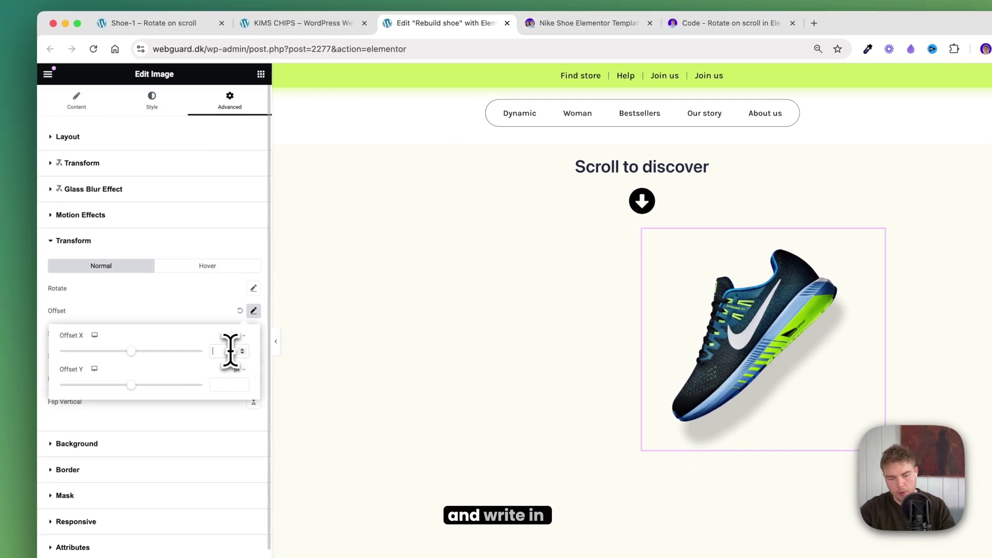
type("-130")
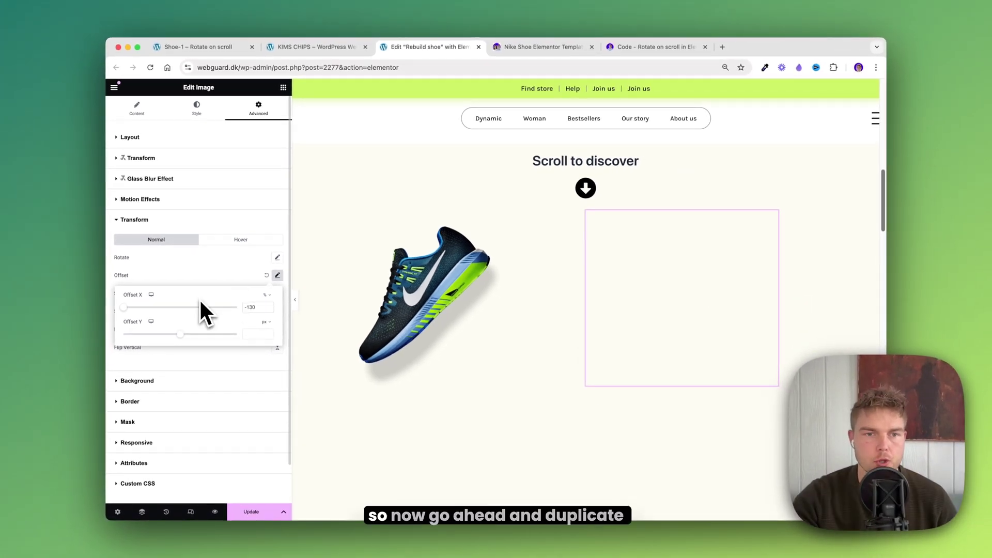
Duplicate the shoe image several times using its right-click menu.
left_click(416, 279)
right_click(417, 279)
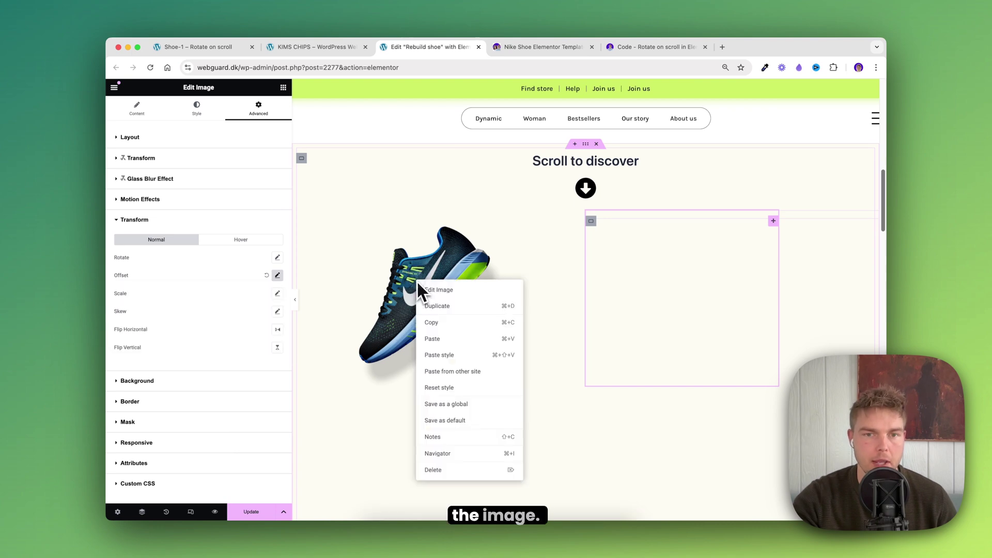
left_click(437, 294)
right_click(427, 292)
left_click(443, 316)
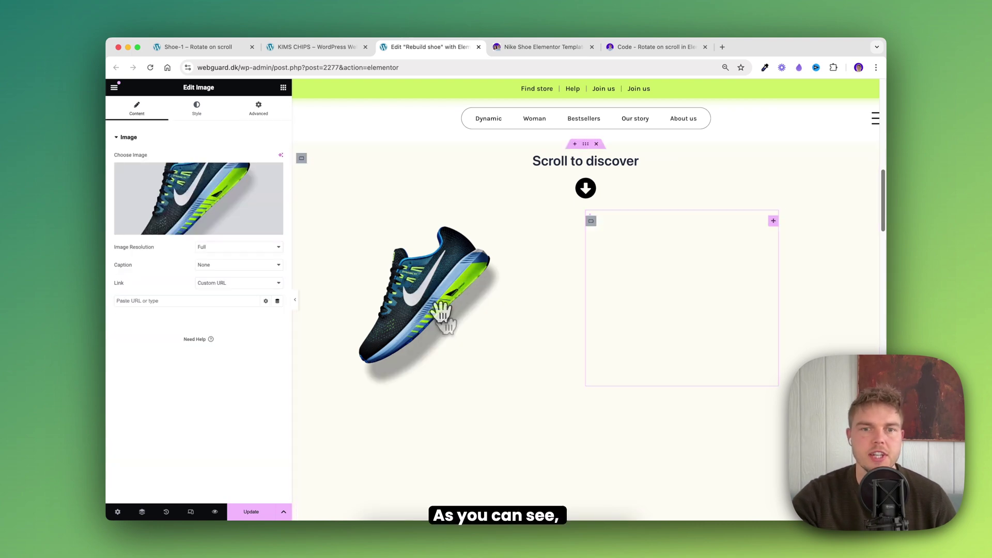
right_click(427, 294)
left_click(442, 315)
right_click(416, 287)
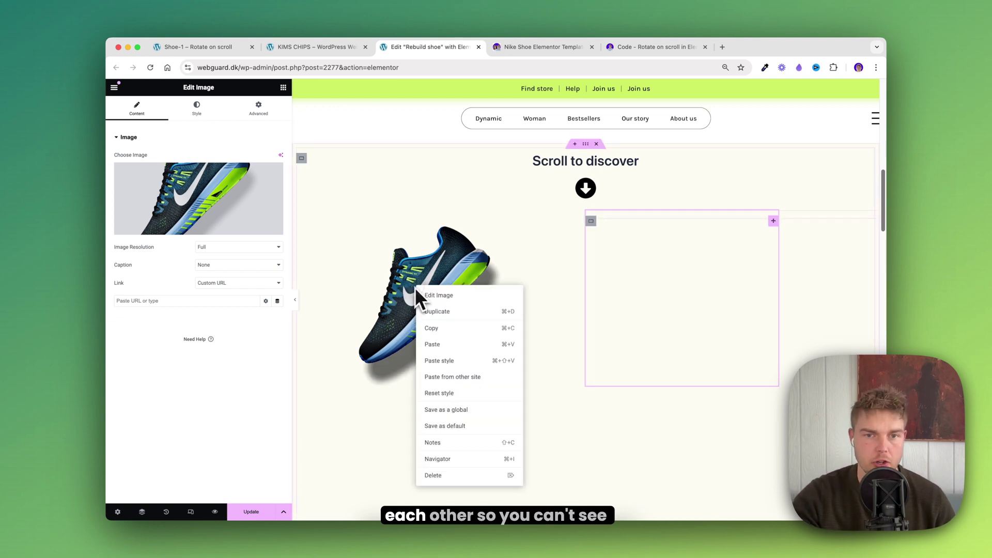
left_click(433, 312)
right_click(426, 277)
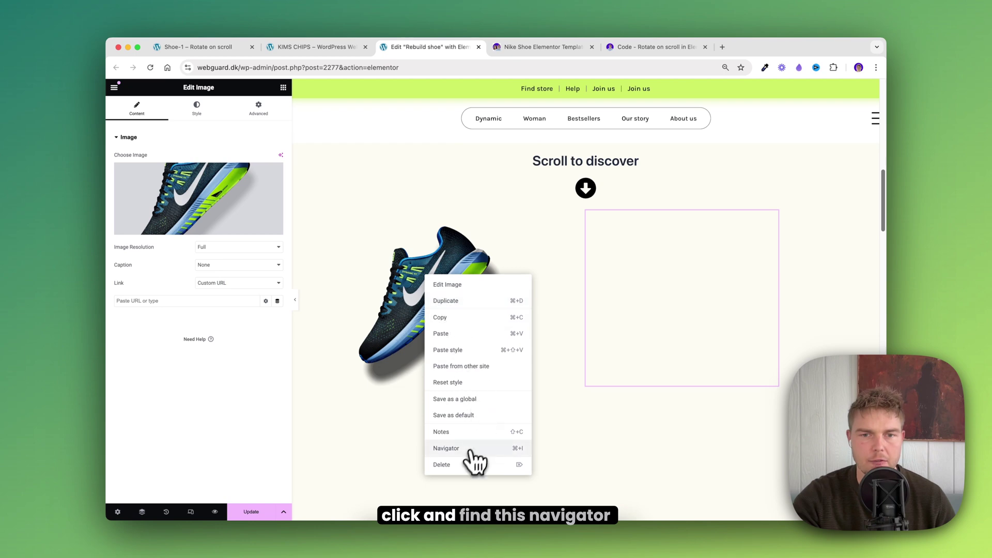
Show the Navigator and make the sixth and seventh copies of the shoe image.
left_click(445, 448)
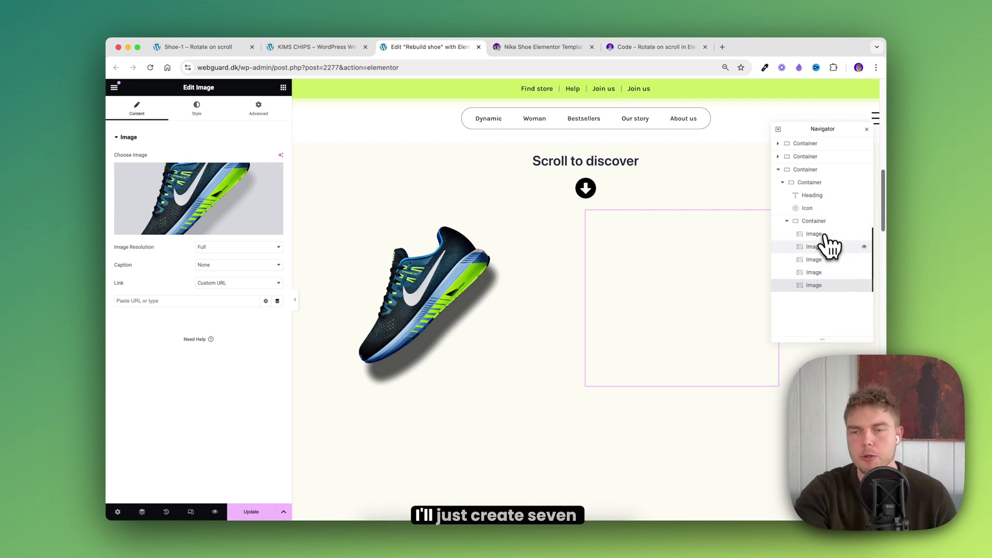
left_click(823, 314)
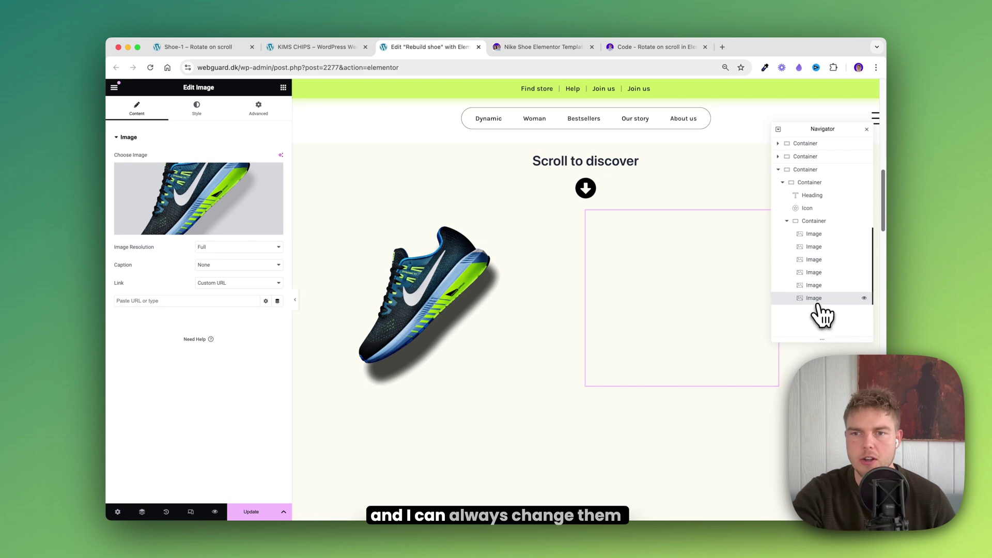
left_click(823, 326)
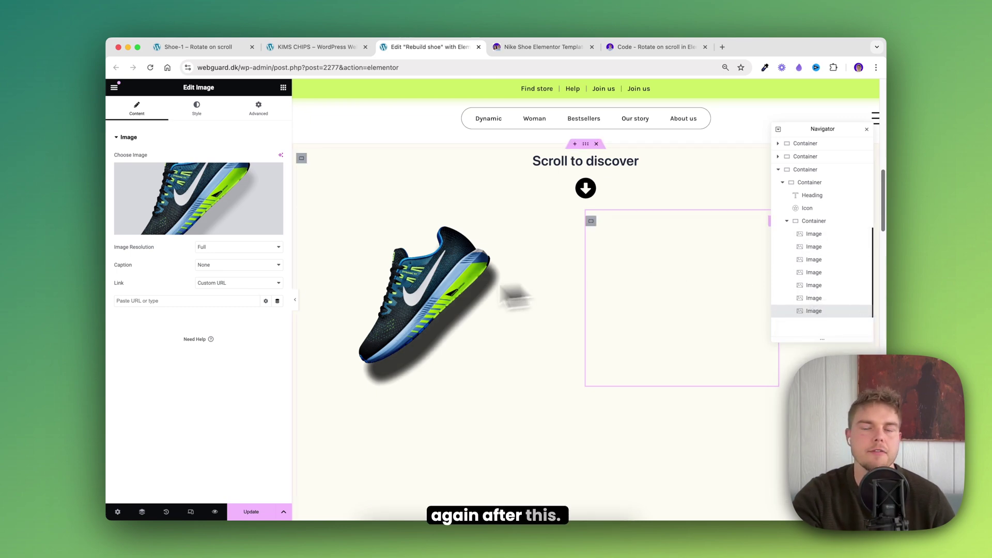
scroll(698, 362, "up", 1)
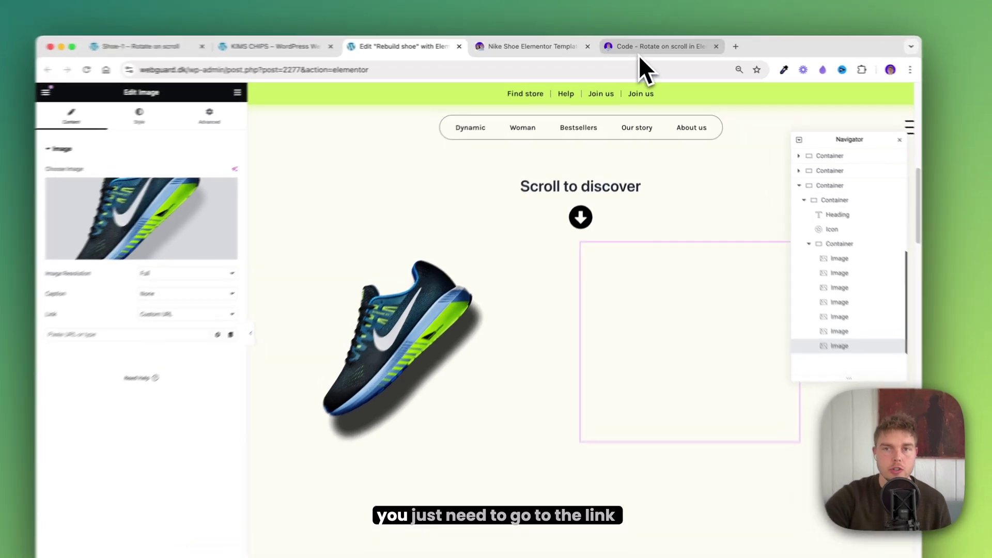
Copy the GSAP JavaScript from the 'Code - Rotate on scroll' page.
left_click(639, 51)
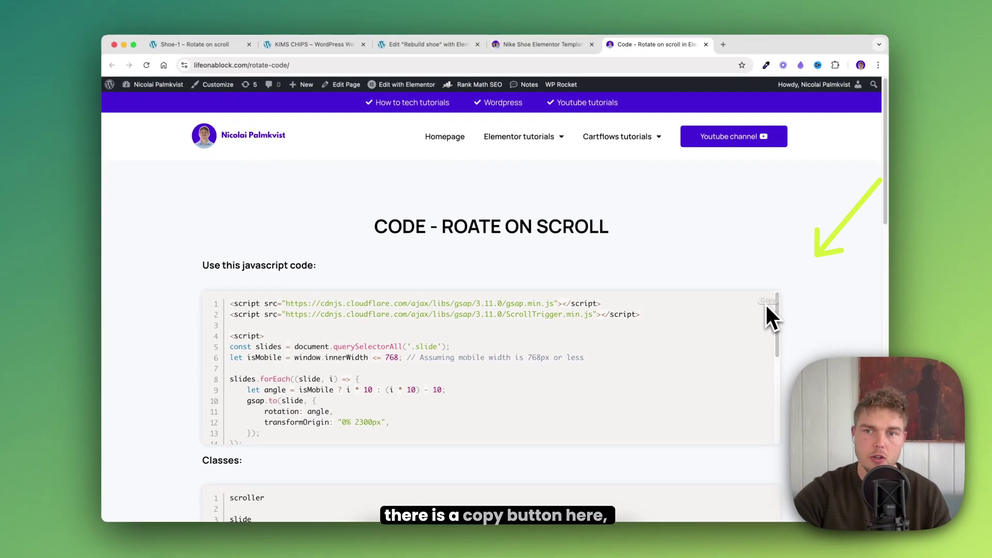
left_click(767, 303)
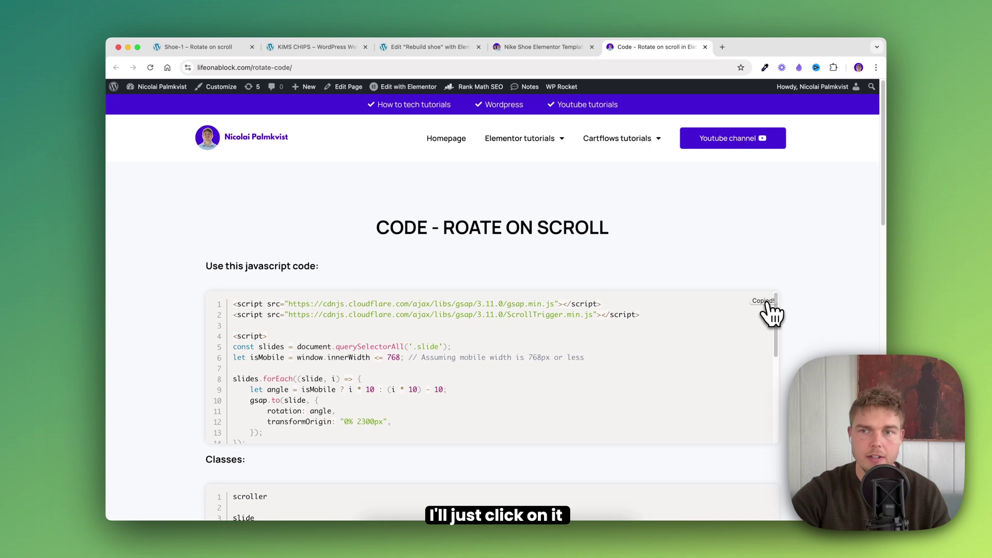
scroll(879, 170, "down", 3)
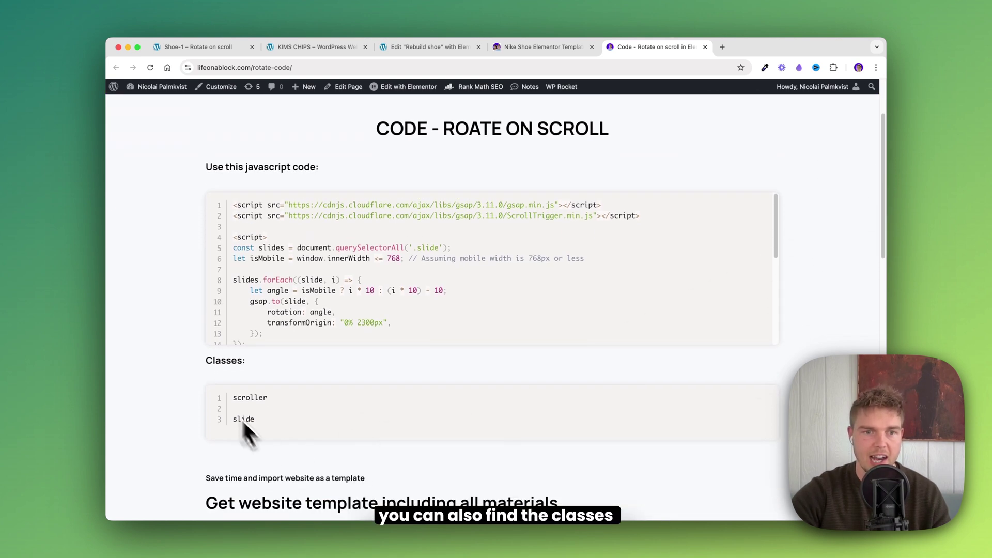
scroll(353, 393, "up", 3)
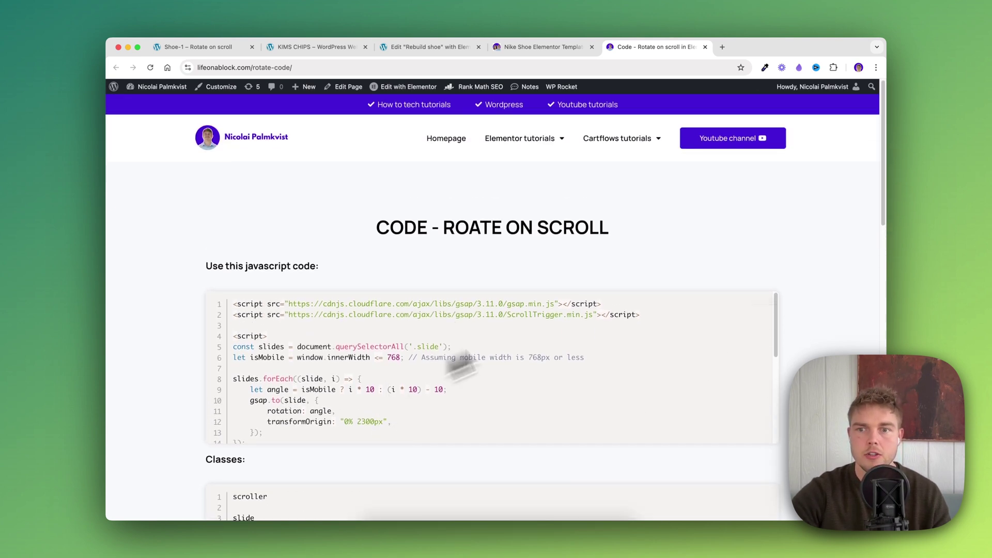
Add an HTML widget after the shoe images and paste the GSAP ScrollTrigger script into it.
left_click(451, 52)
type("html")
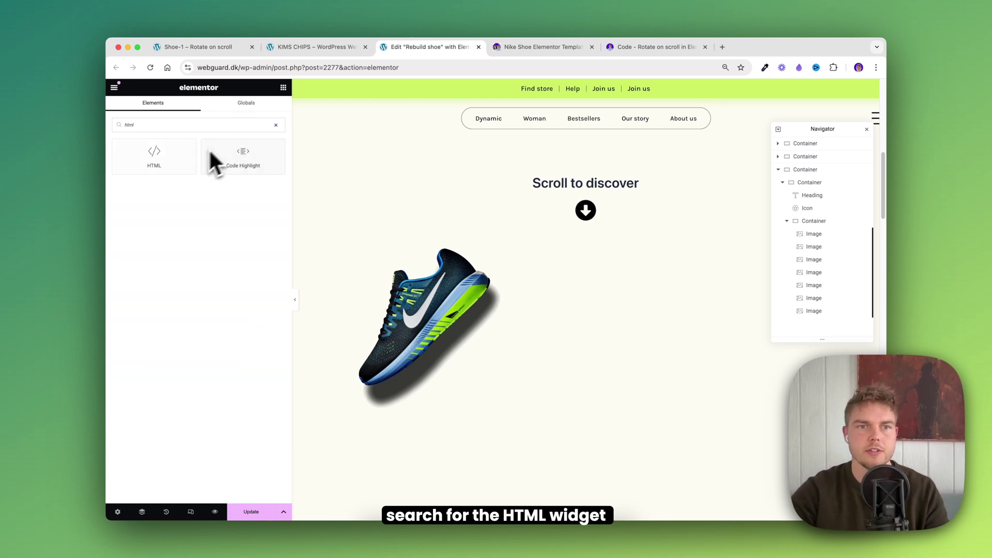
left_click_drag(154, 155, 674, 380)
left_click_drag(822, 318, 820, 321)
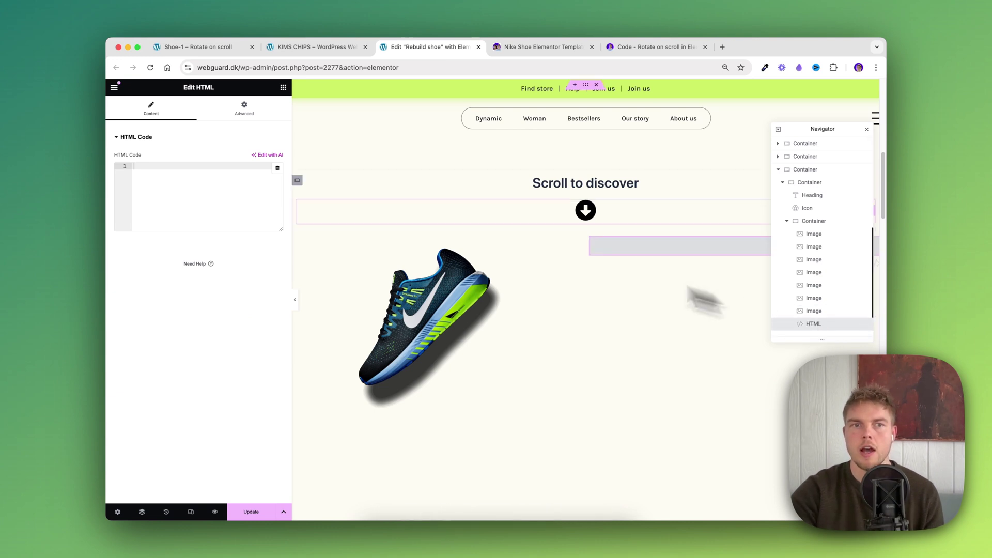
key("super+v")
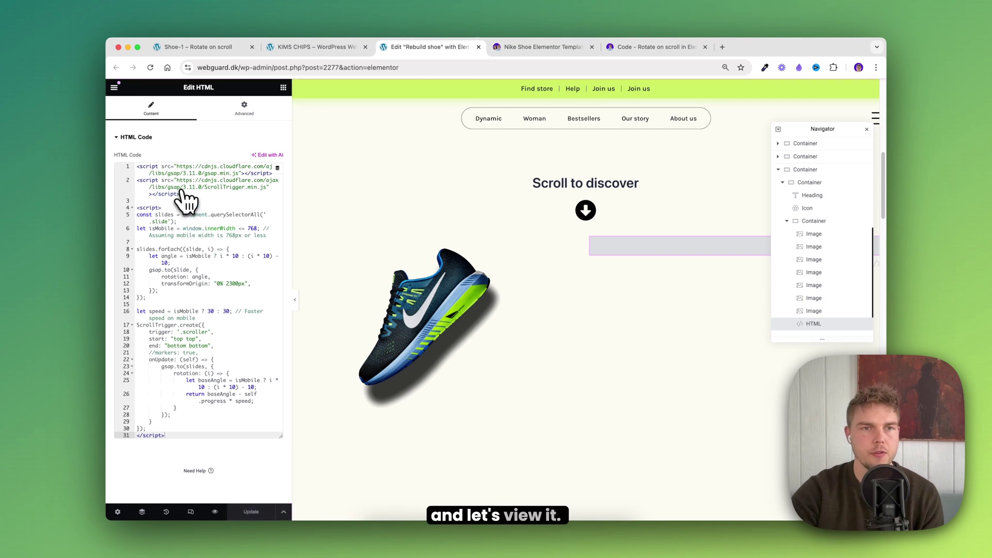
left_click(114, 88)
Open the live Rebuild shoe page in a new tab and scroll to the shoe row.
right_click(174, 271)
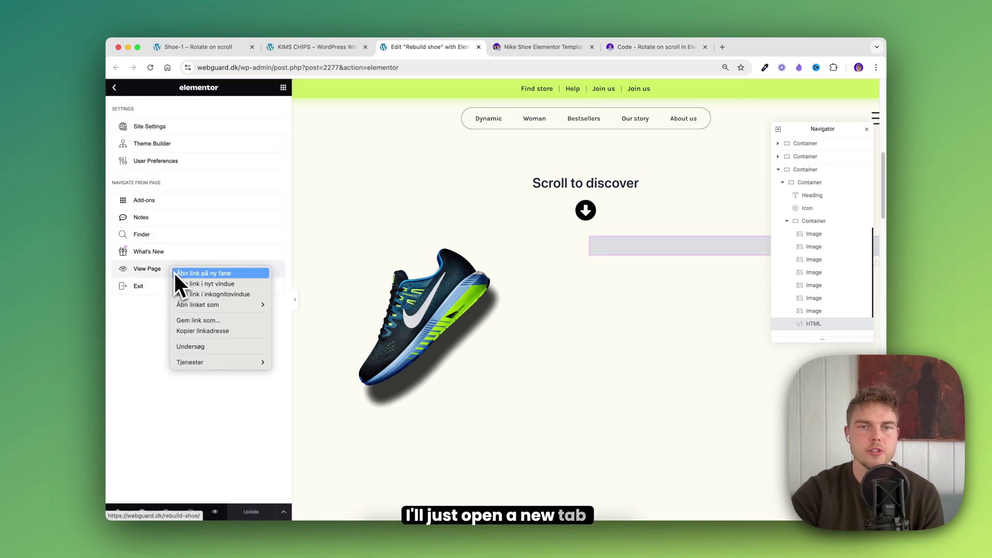
left_click(179, 272)
left_click(542, 48)
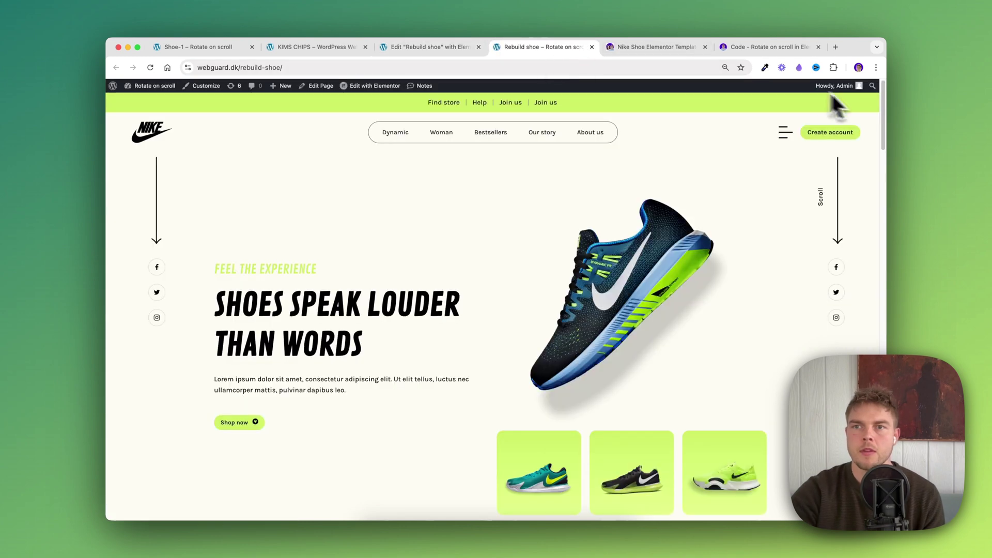
left_click_drag(885, 107, 847, 182)
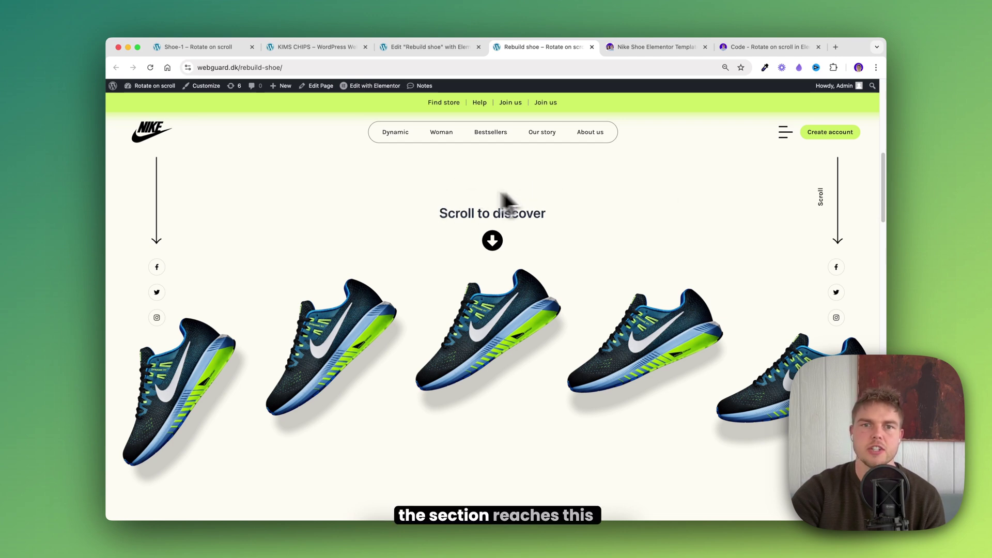
Give the 'Scroll to discover' heading a 70 px top margin.
left_click(418, 47)
left_click(613, 223)
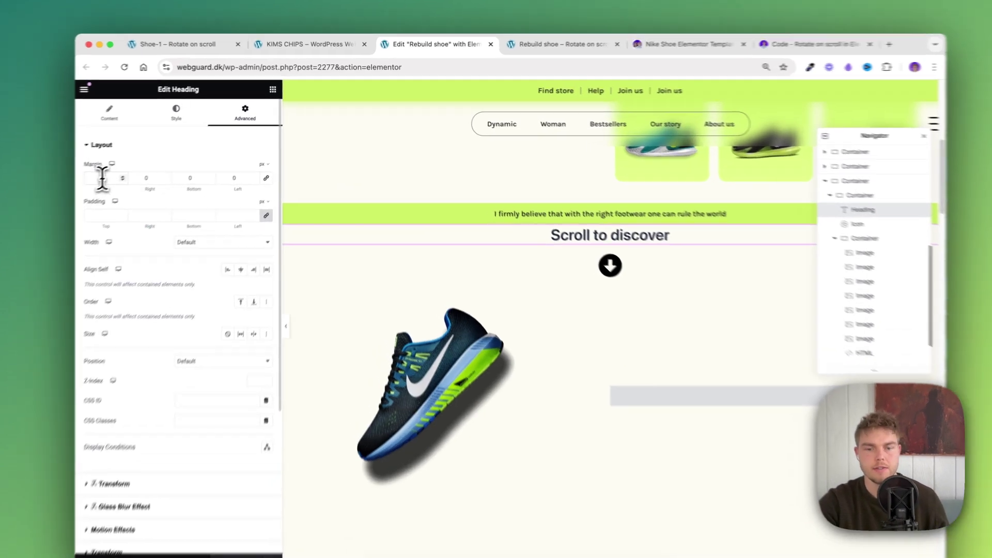
left_click(102, 177)
type("70")
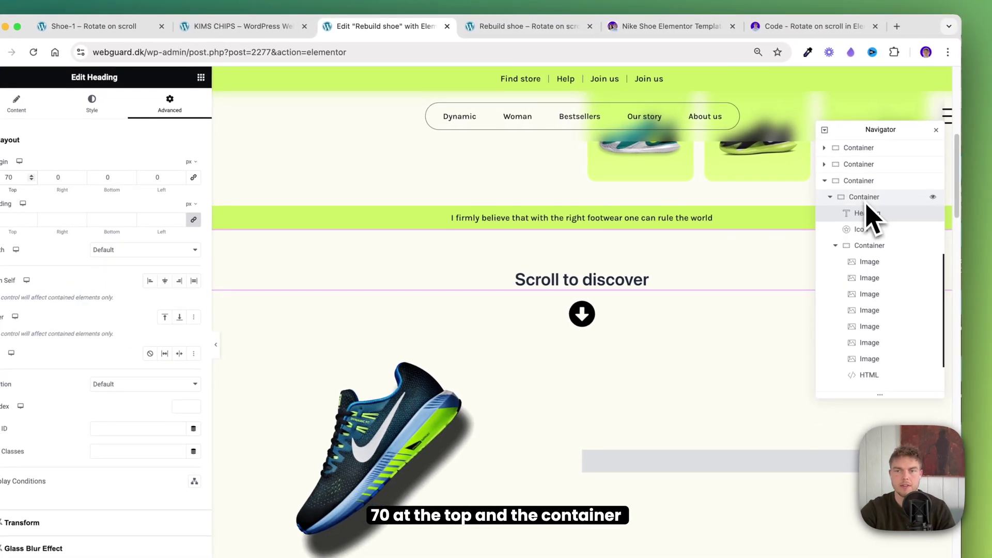
Give the heading's parent container 150 px top padding and update the page.
left_click(859, 200)
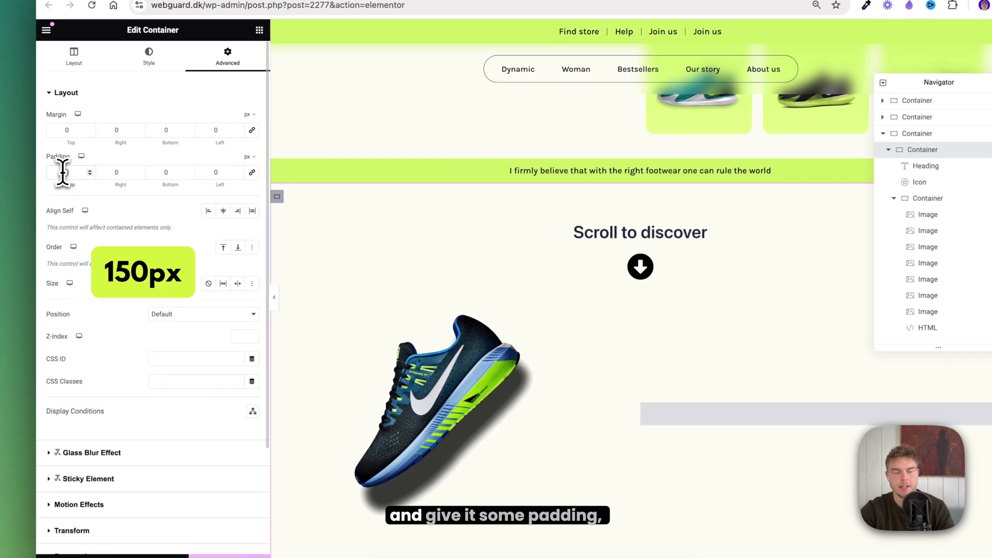
left_click(63, 172)
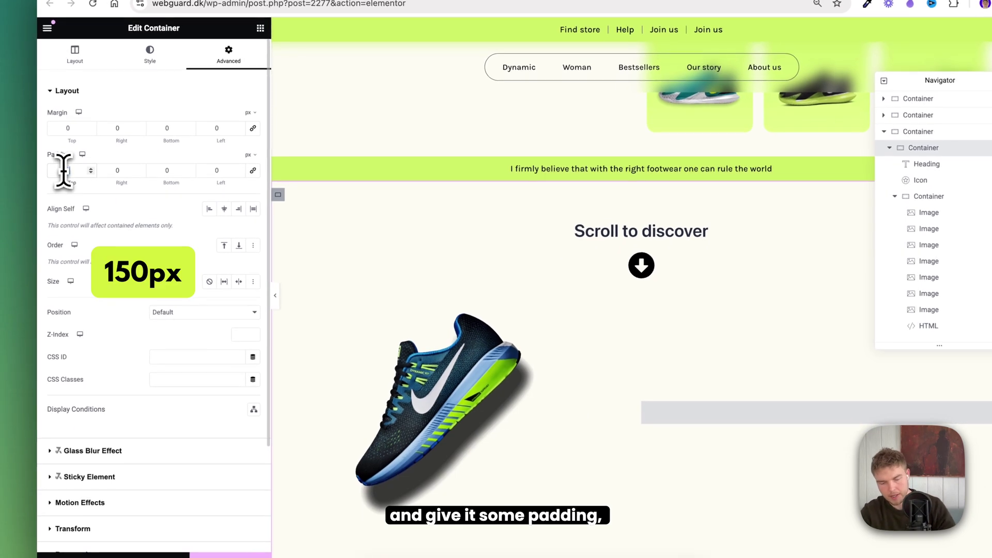
type("150")
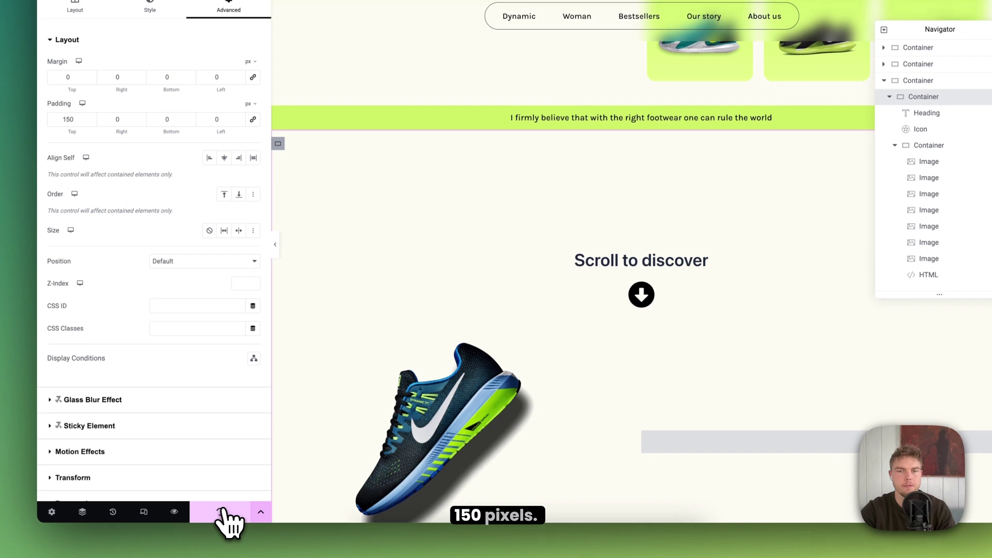
left_click(228, 512)
Reload the live Rebuild shoe page, scroll through the rotating shoe row, then go back to the editor.
left_click(540, 46)
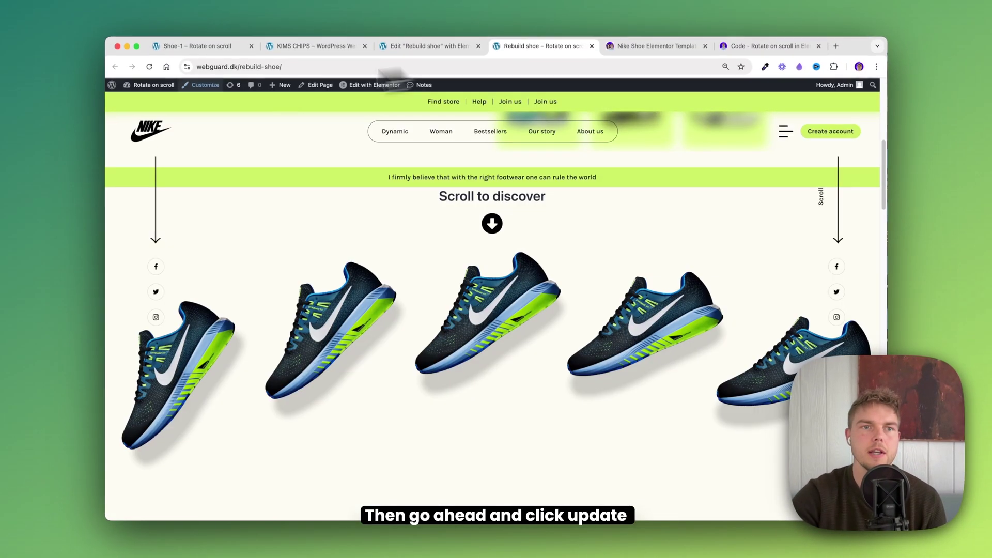
key("super+r")
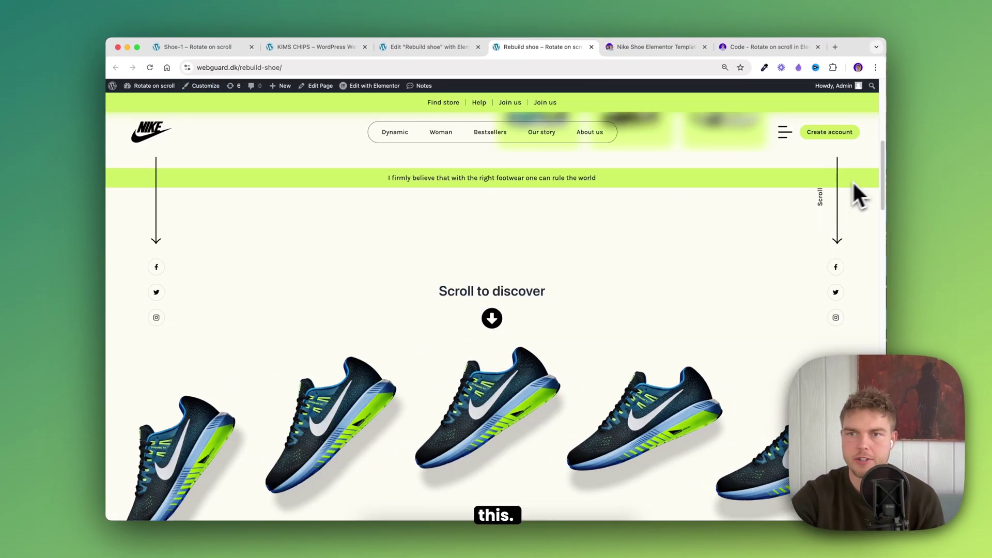
scroll(728, 293, "down", 5)
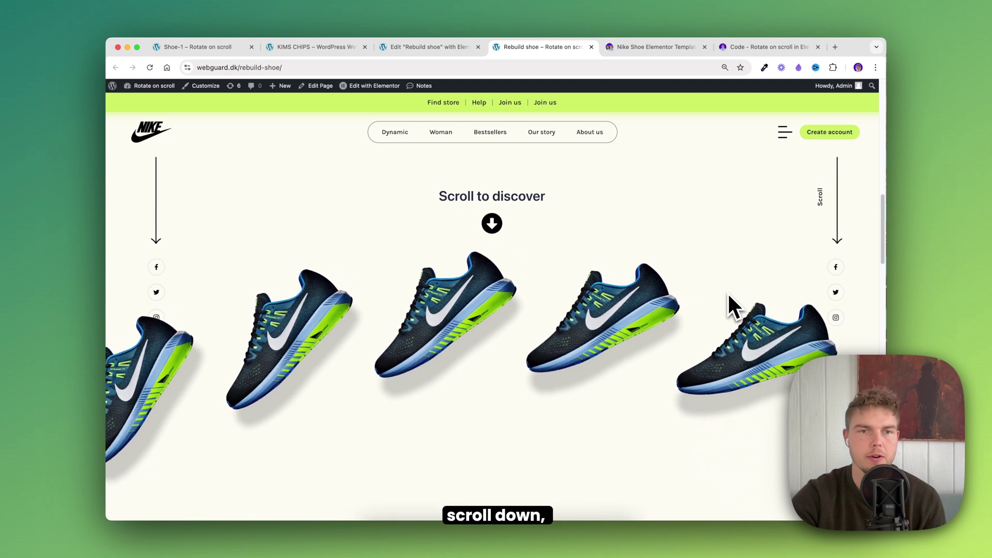
scroll(506, 171, "up", 5)
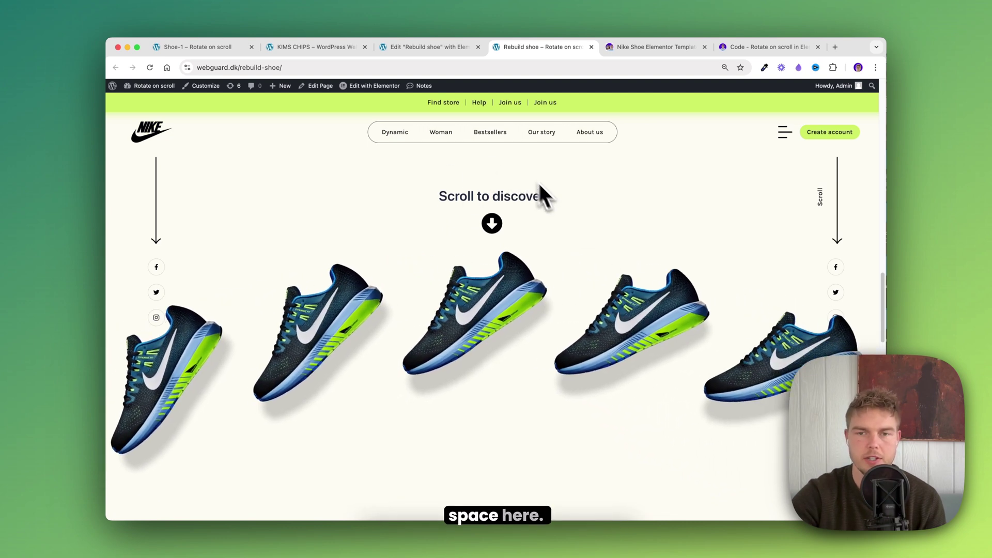
scroll(864, 186, "down", 5)
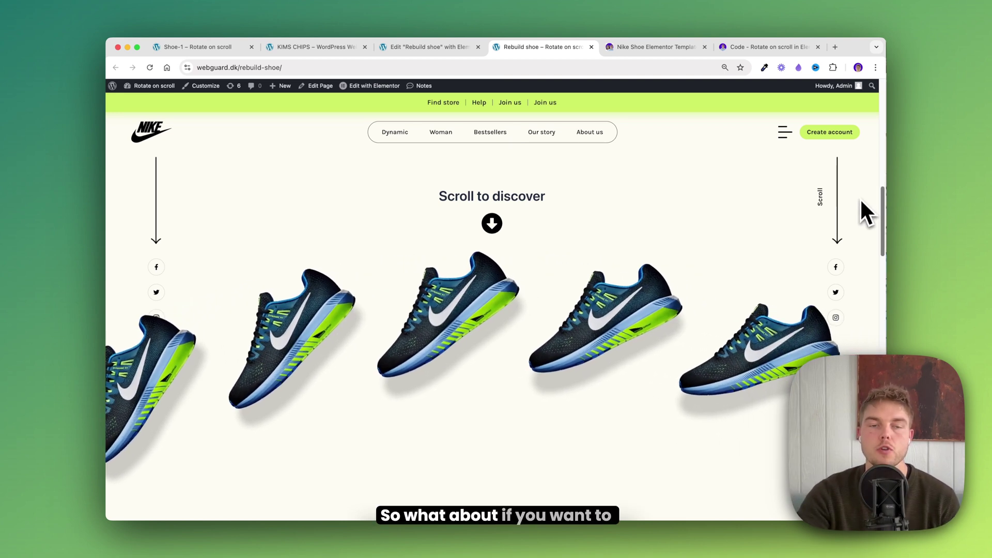
scroll(850, 244, "down", 5)
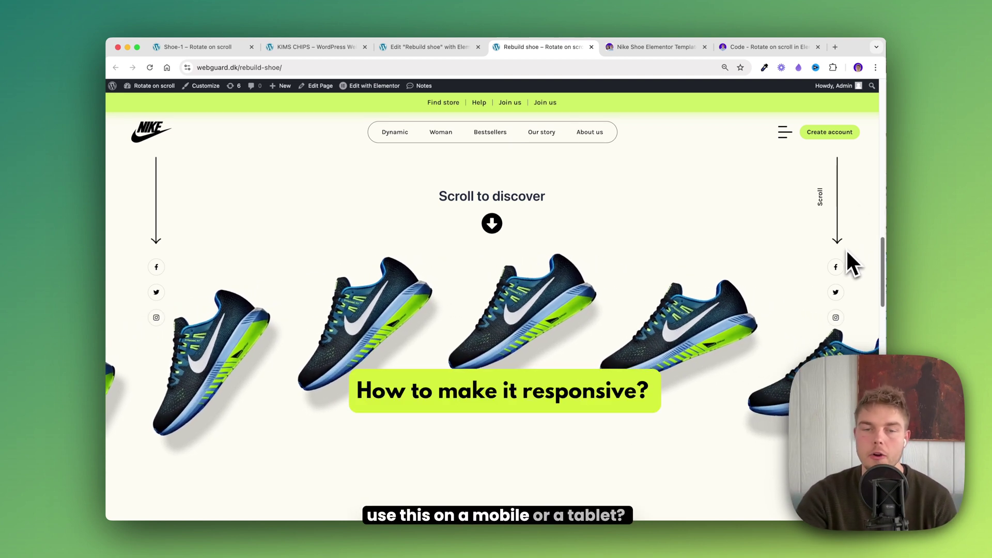
scroll(831, 284, "down", 5)
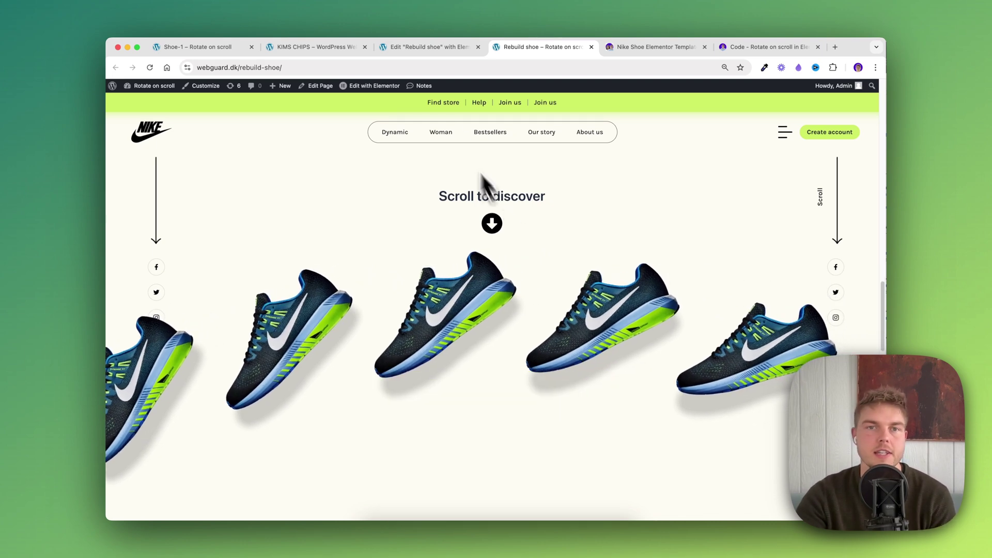
left_click(423, 49)
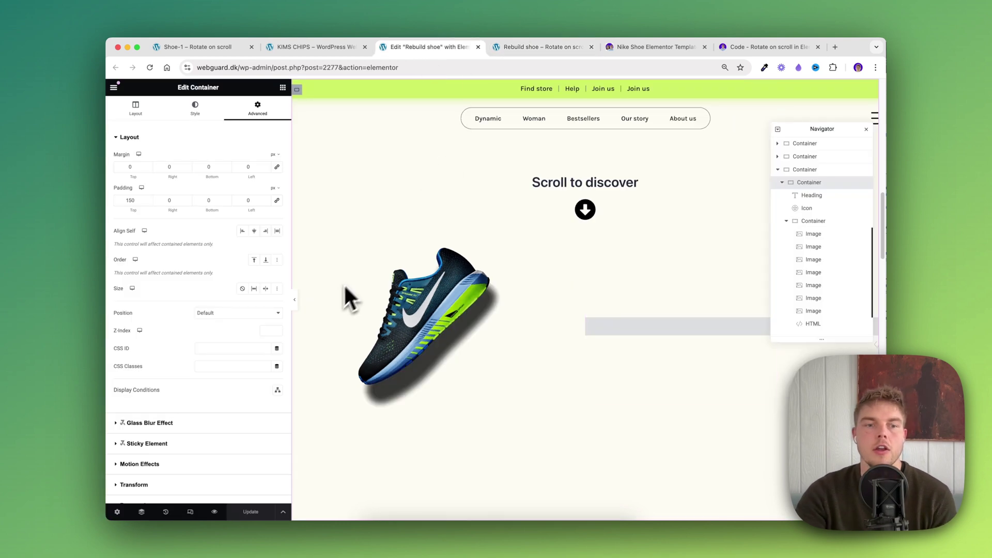
Switch the editor preview to Mobile and scroll down the page.
left_click(191, 514)
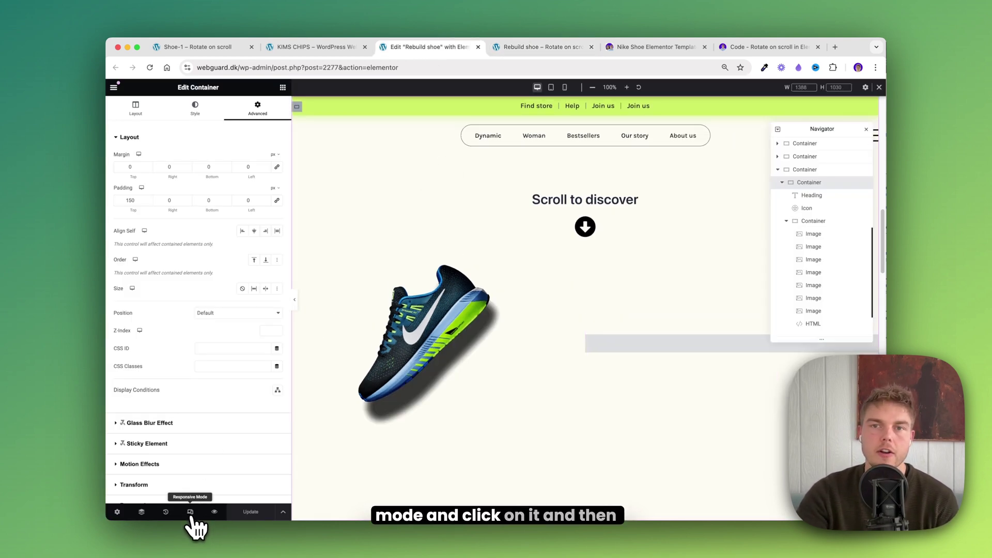
left_click(565, 88)
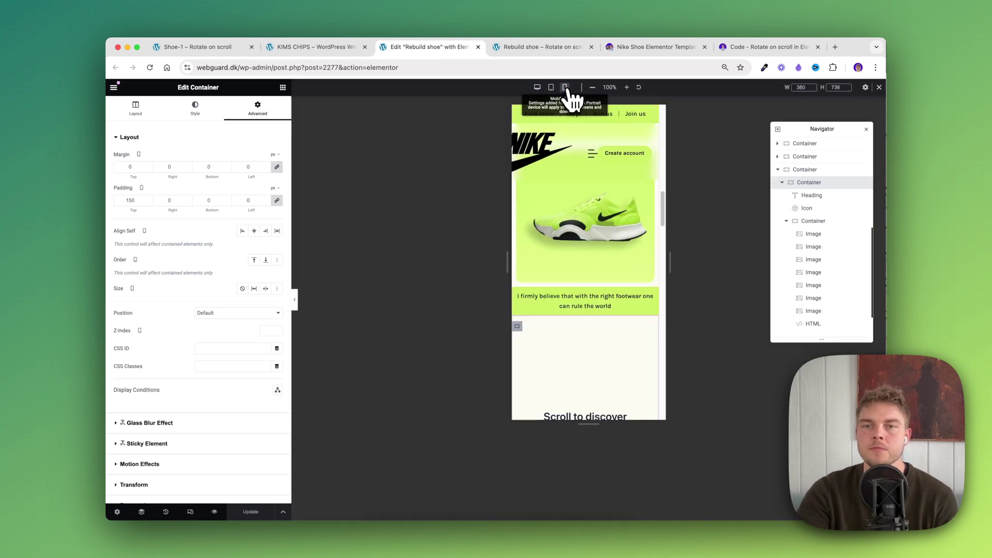
left_click_drag(663, 204, 658, 229)
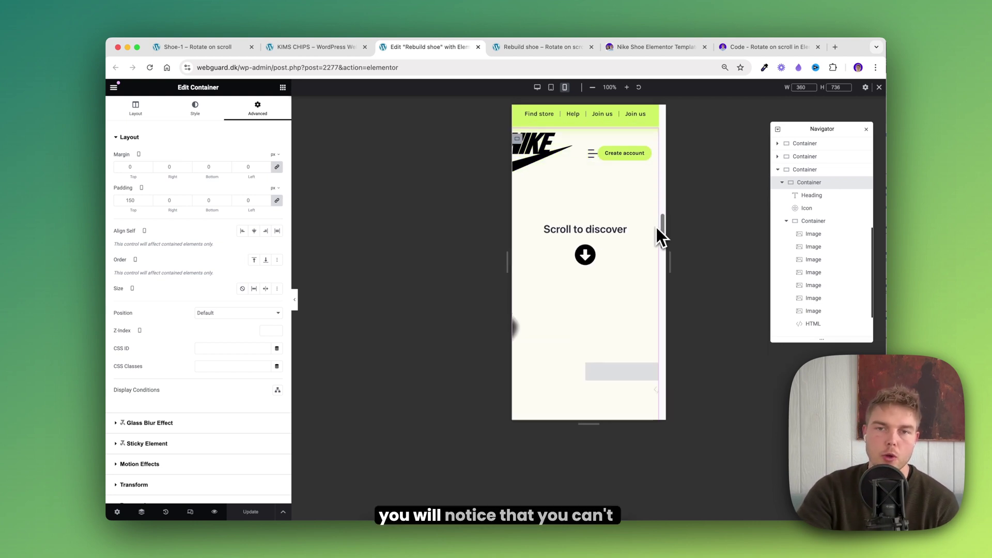
Try shrinking the last shoe image to 133 px, undo it, and select the inner container.
left_click(526, 318)
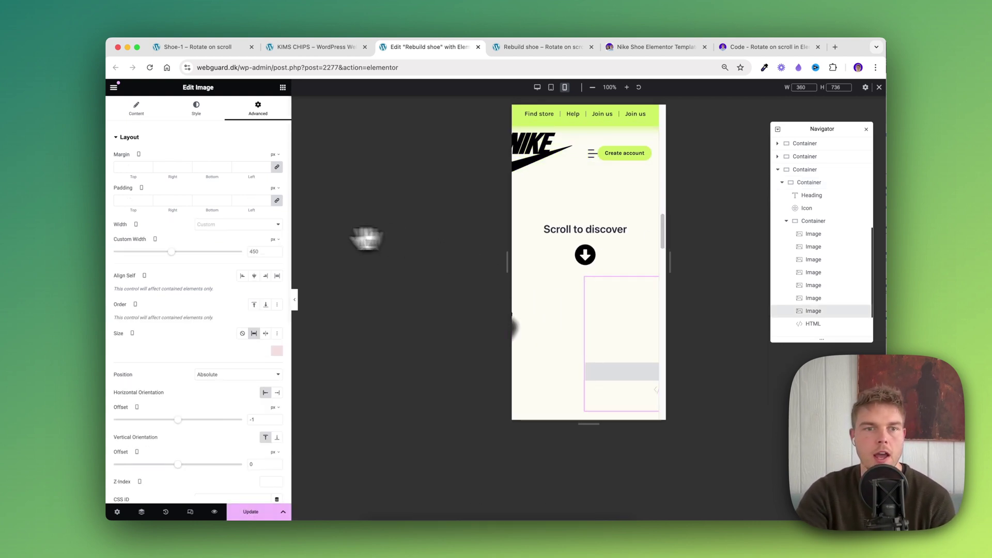
left_click_drag(169, 251, 131, 251)
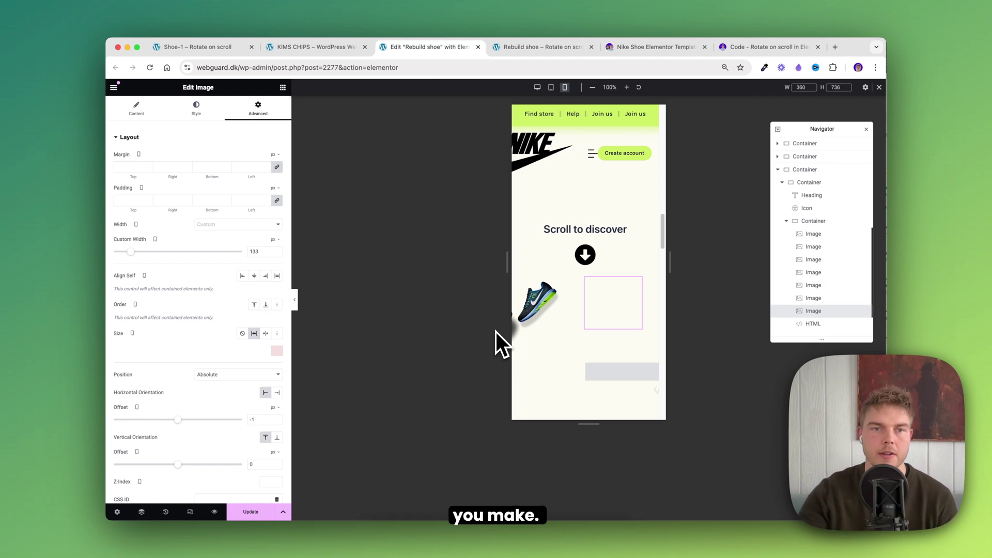
key("ctrl+z")
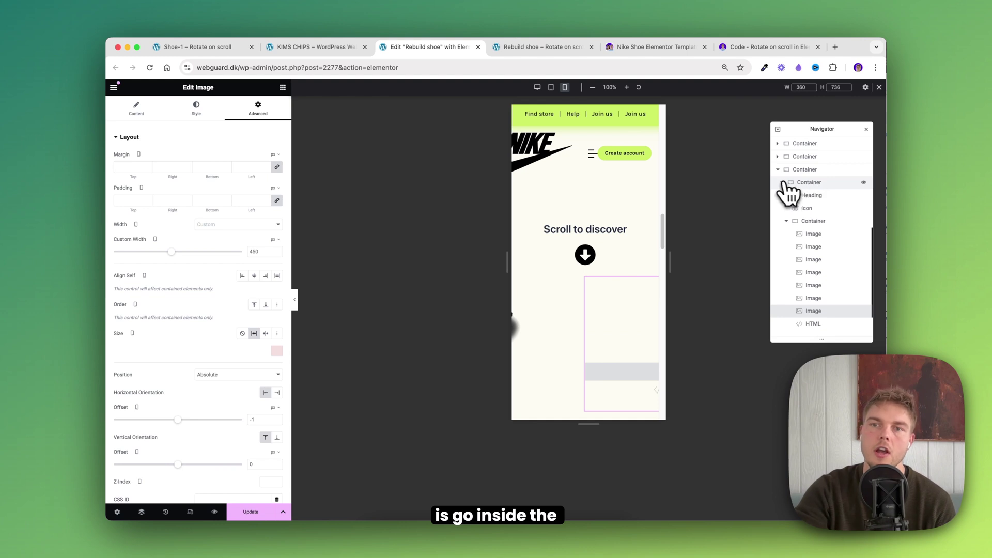
left_click(816, 184)
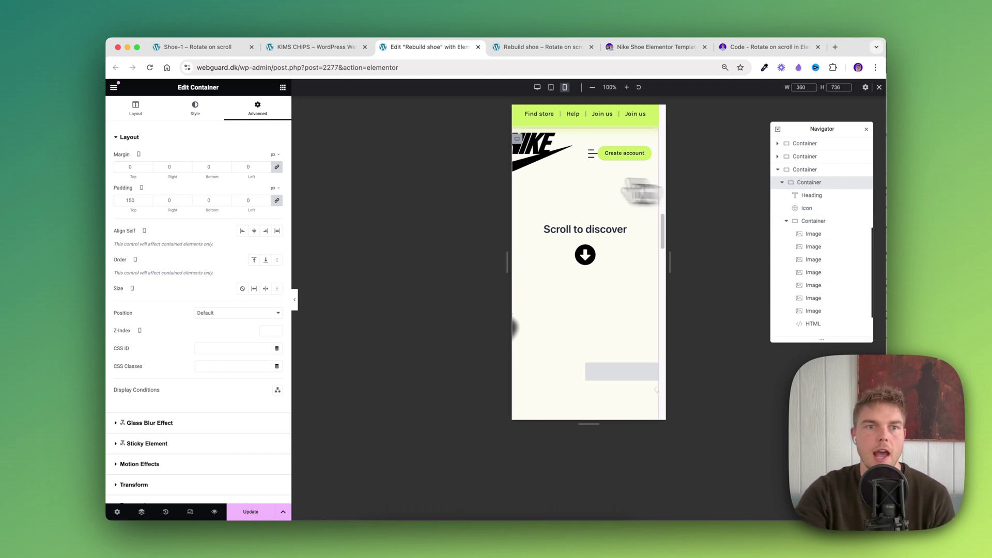
Set the outer shoe section container's Overflow to Hidden.
left_click(143, 122)
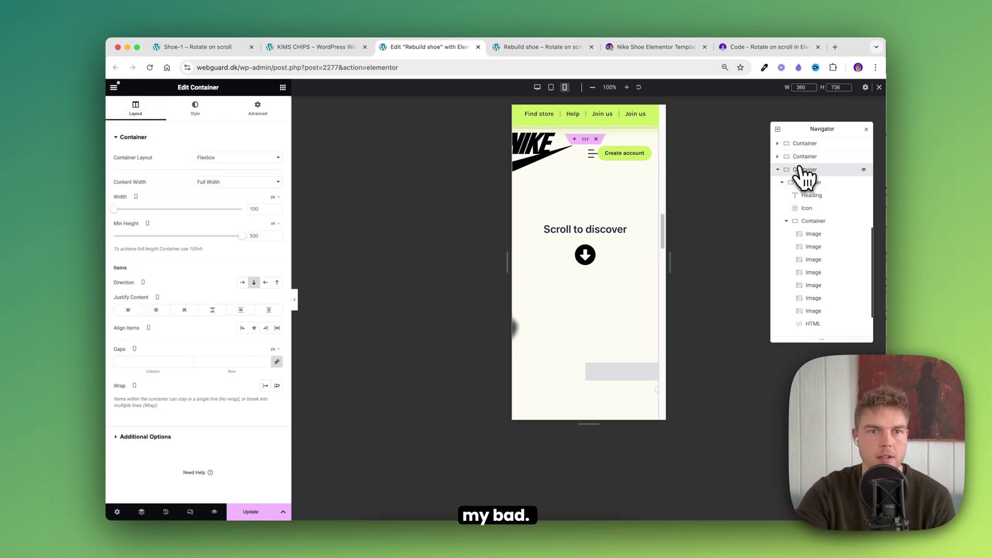
left_click(802, 171)
left_click(155, 120)
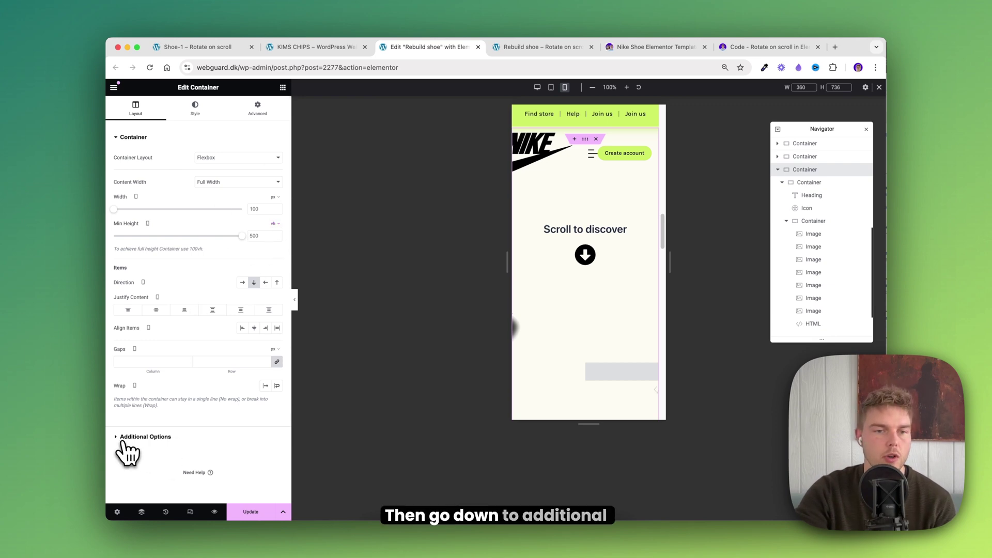
left_click(160, 440)
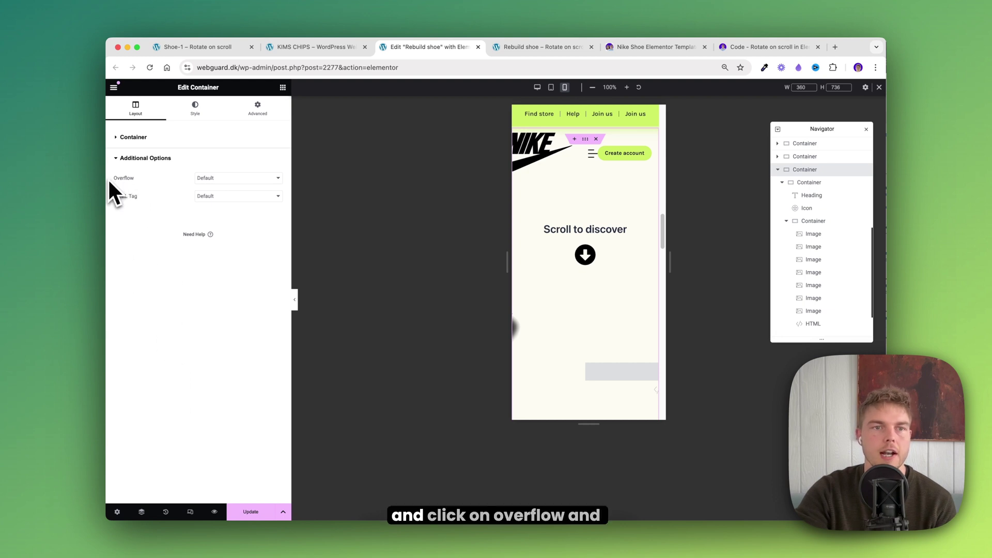
left_click(212, 179)
left_click(228, 192)
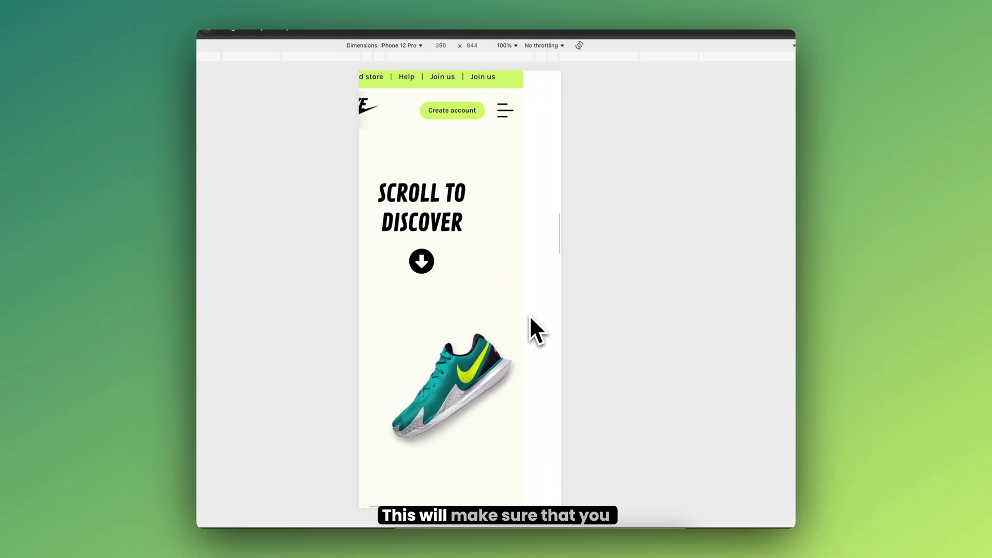
scroll(535, 331, "right", 3)
scroll(535, 331, "left", 2)
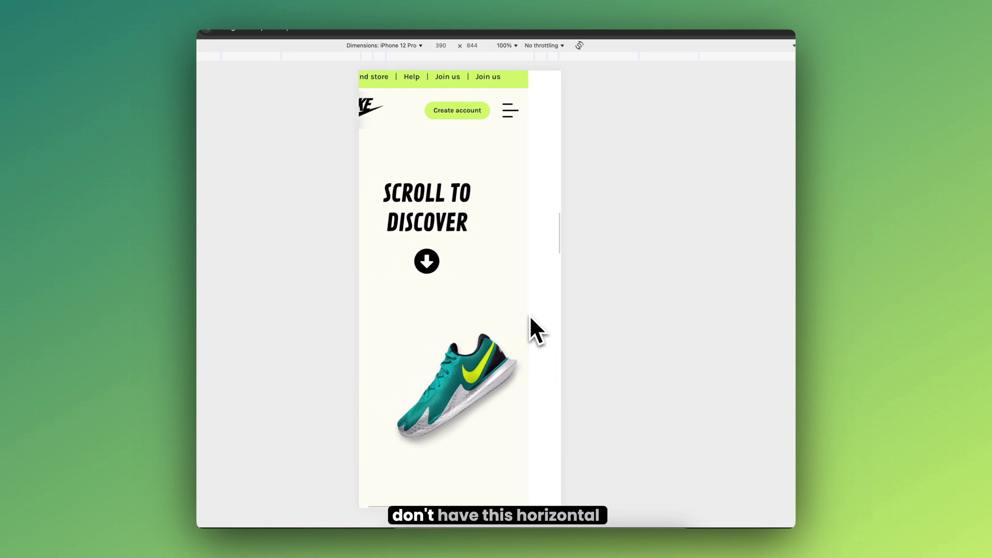
scroll(535, 331, "down", 10)
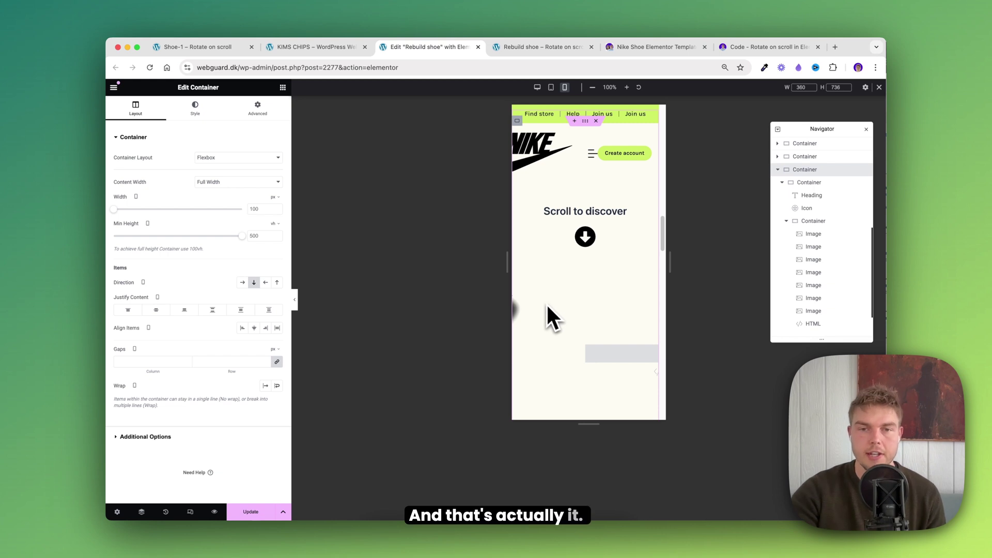
On mobile, shrink the last shoe image to 210 px width and drag its Offset X to -26%.
left_click(525, 302)
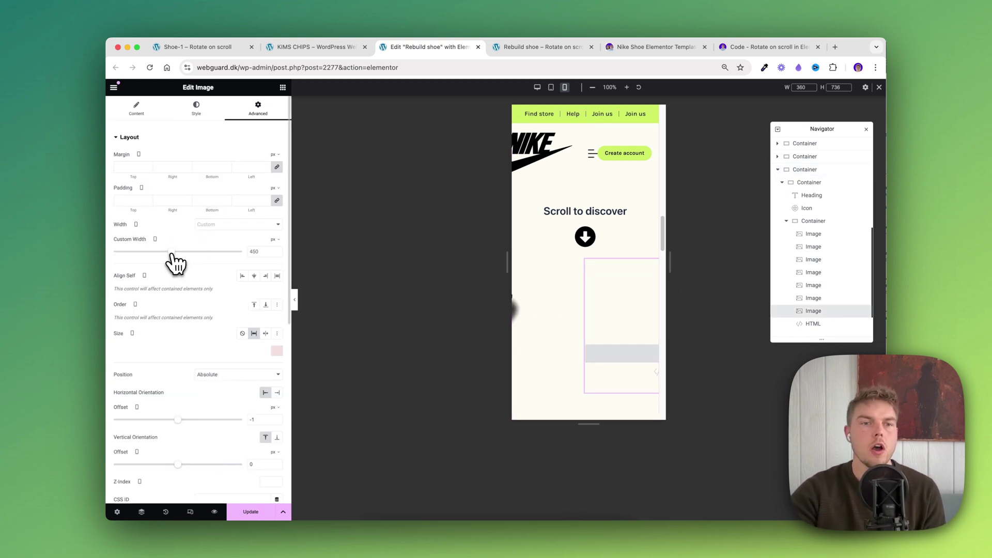
left_click_drag(154, 253, 140, 252)
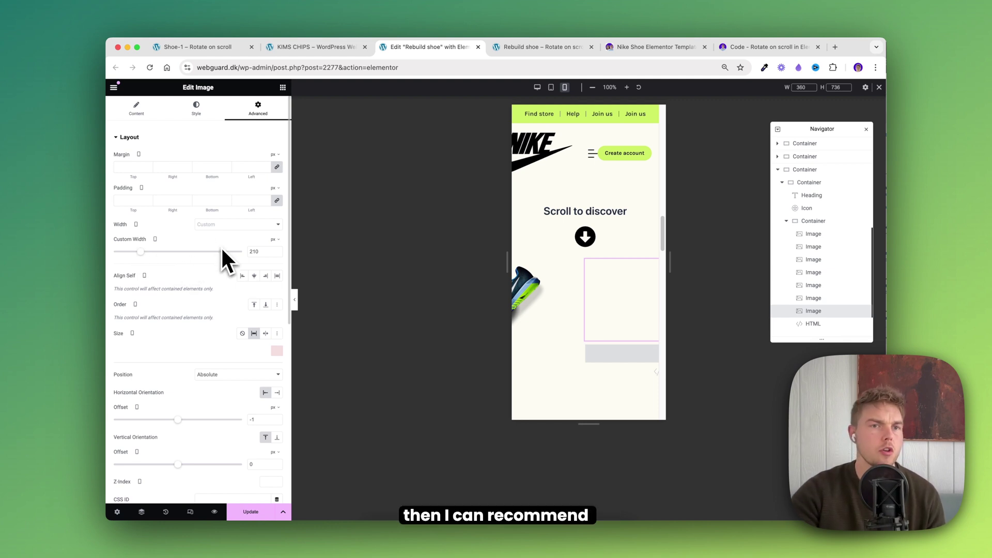
scroll(221, 248, "down", 6)
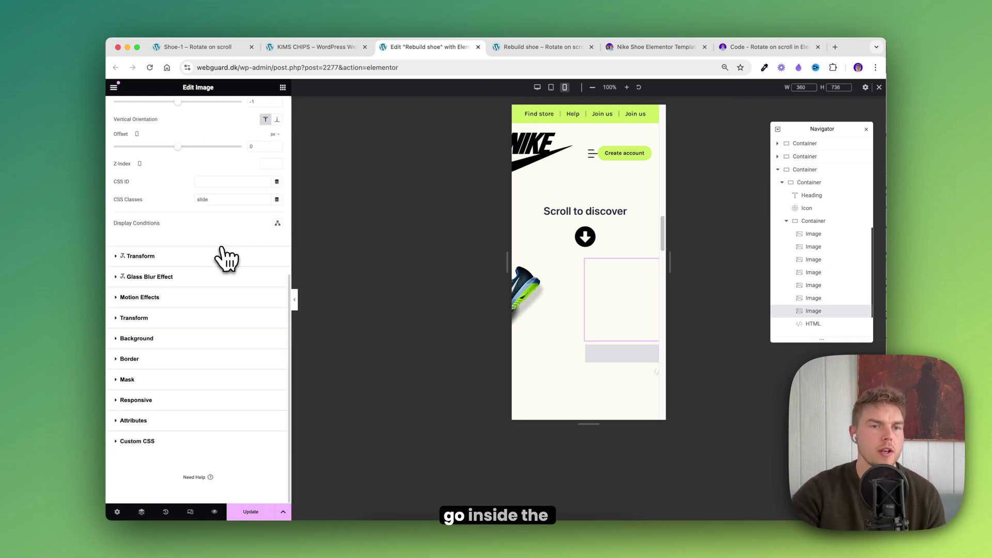
left_click(124, 318)
left_click(277, 275)
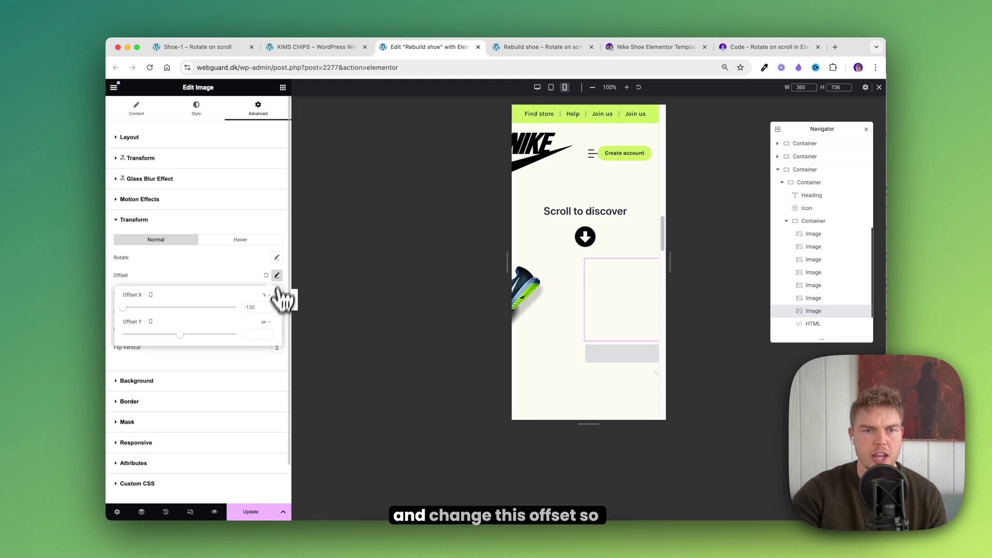
left_click_drag(123, 308, 166, 309)
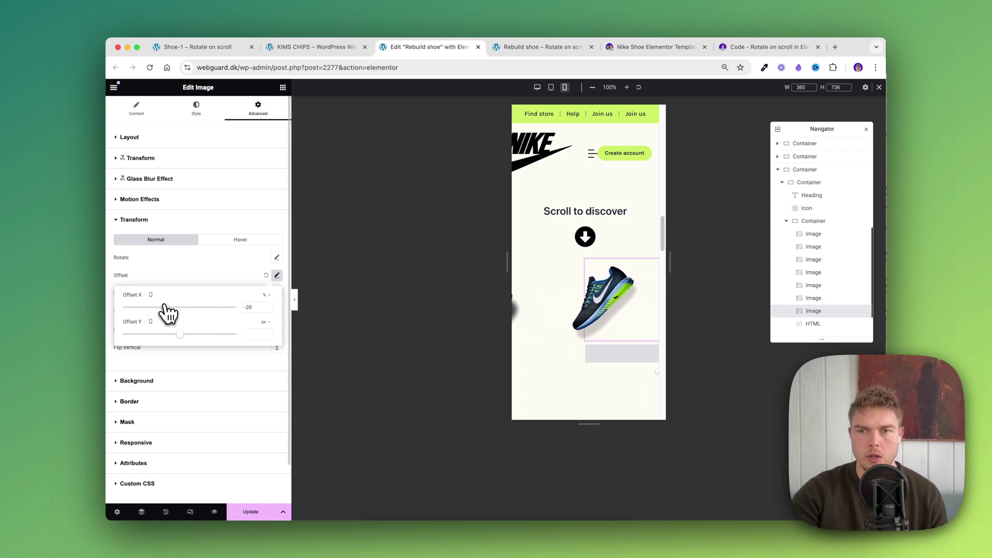